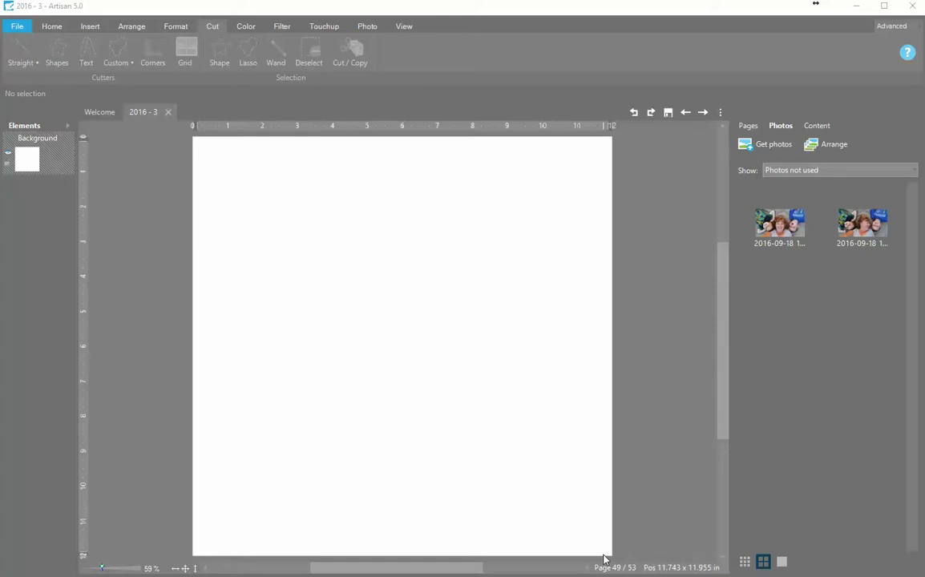
- Place both selfies on page 49, stacking the shot of the woman smiling on top
{"action": "left_click", "coordinate": [777, 220]}
{"action": "left_click", "coordinate": [866, 231], "text": "ctrl"}
{"action": "left_click_drag", "start_coordinate": [865, 230], "coordinate": [493, 242]}
{"action": "left_click_drag", "start_coordinate": [373, 250], "coordinate": [367, 248]}
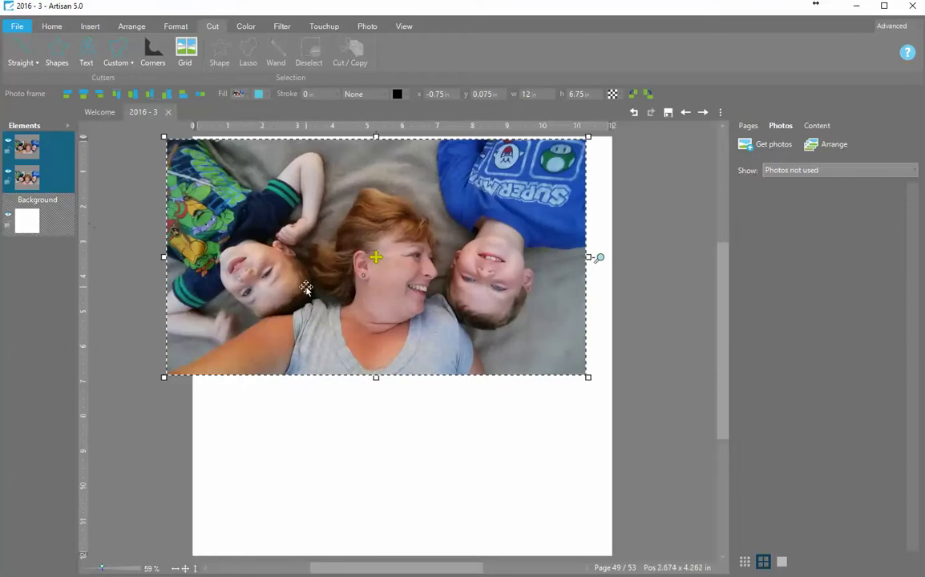
{"action": "left_click", "coordinate": [625, 393]}
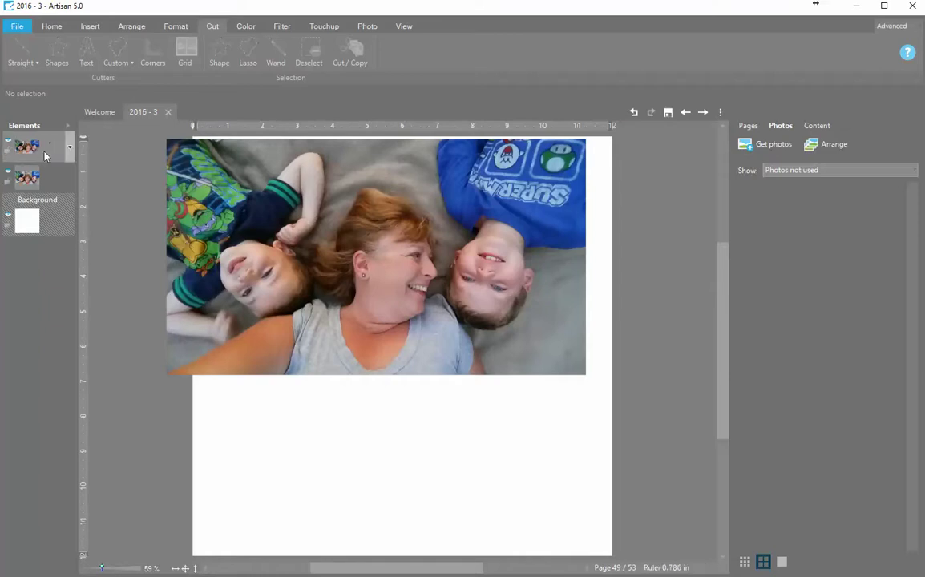
{"action": "left_click_drag", "start_coordinate": [28, 171], "coordinate": [35, 148]}
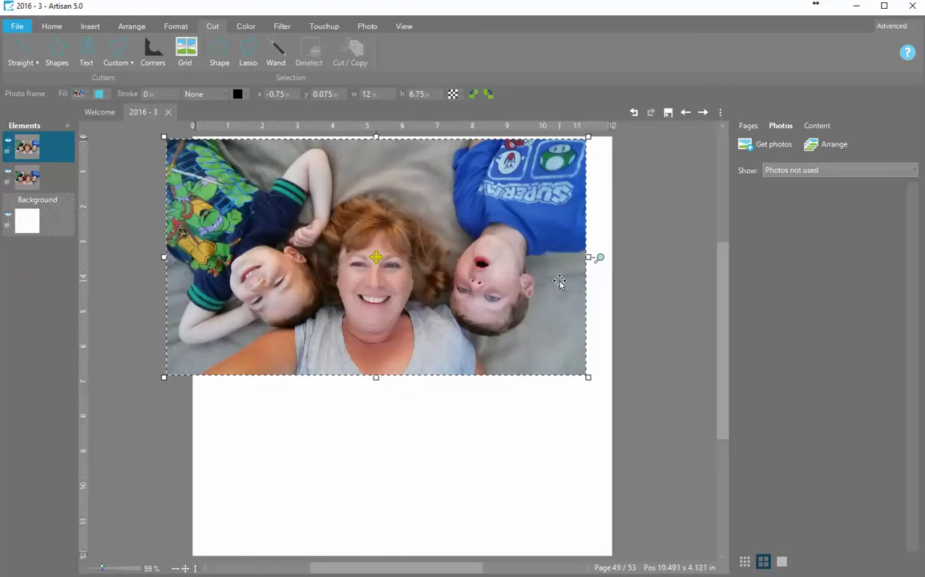
- Flip the two photo layers back and forth, ending with the grinning-boy shot on top
{"action": "left_click", "coordinate": [16, 180]}
{"action": "mouse_move", "coordinate": [27, 166]}
{"action": "left_mouse_down"}
{"action": "mouse_move", "coordinate": [29, 143]}
{"action": "mouse_move", "coordinate": [35, 154]}
{"action": "left_mouse_up"}
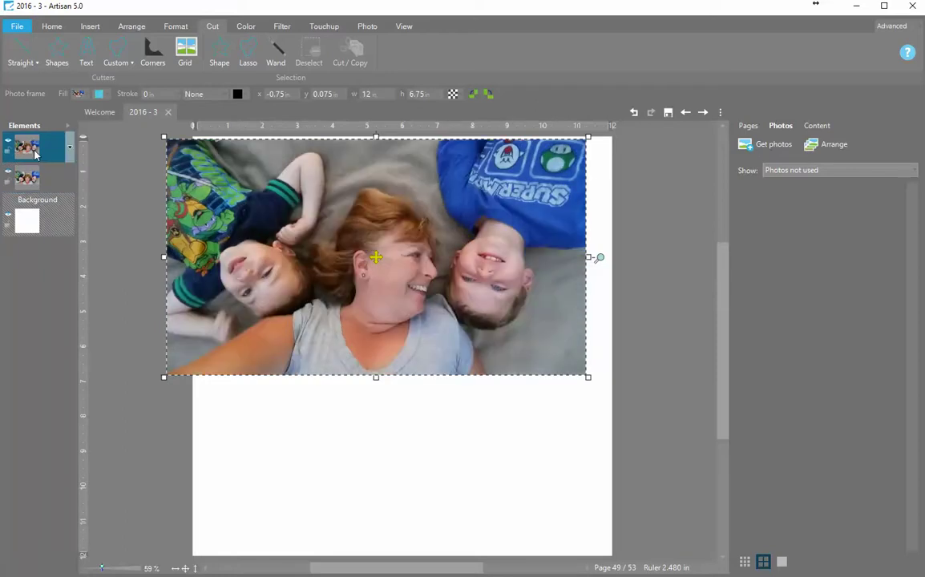
{"action": "left_click_drag", "start_coordinate": [34, 178], "coordinate": [32, 147]}
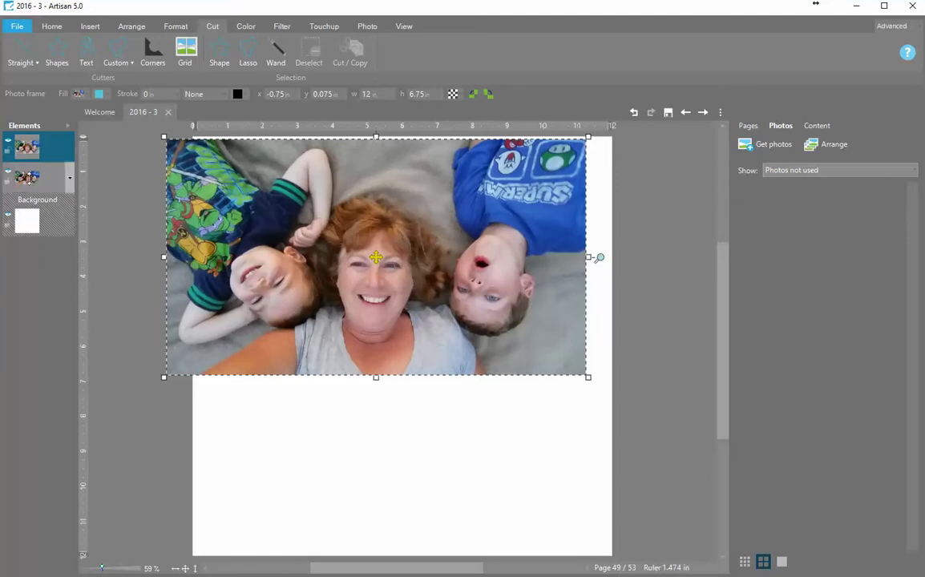
{"action": "left_click_drag", "start_coordinate": [27, 178], "coordinate": [27, 146]}
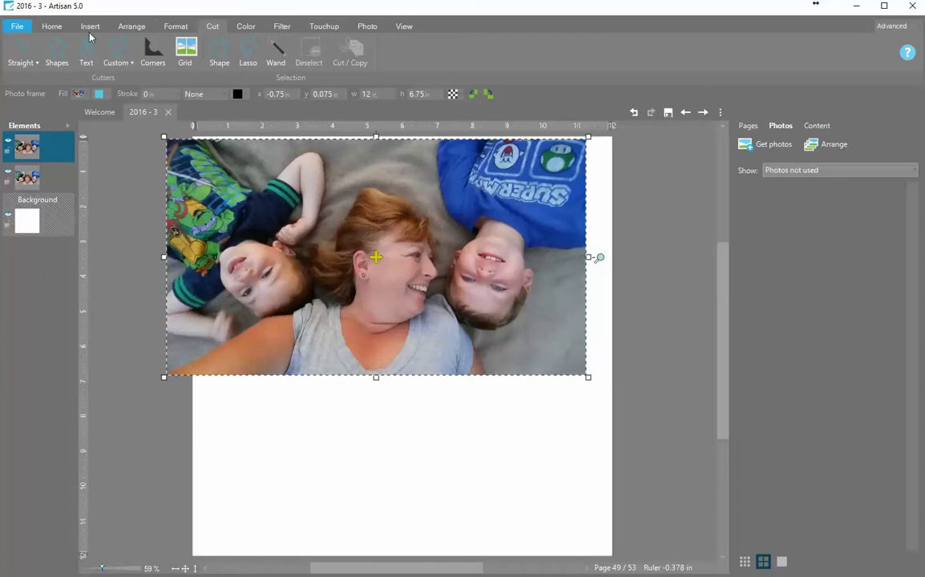
- Make a Straight > Blended cut just left of the right boy's face, keeping the unshaded area
{"action": "left_click", "coordinate": [22, 58]}
{"action": "left_click", "coordinate": [50, 120]}
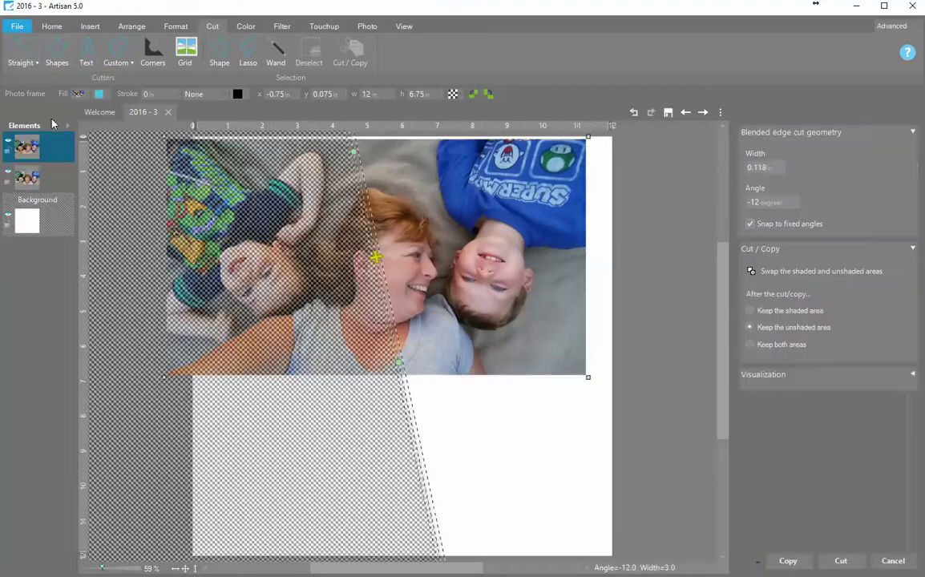
{"action": "left_click_drag", "start_coordinate": [376, 258], "coordinate": [437, 257]}
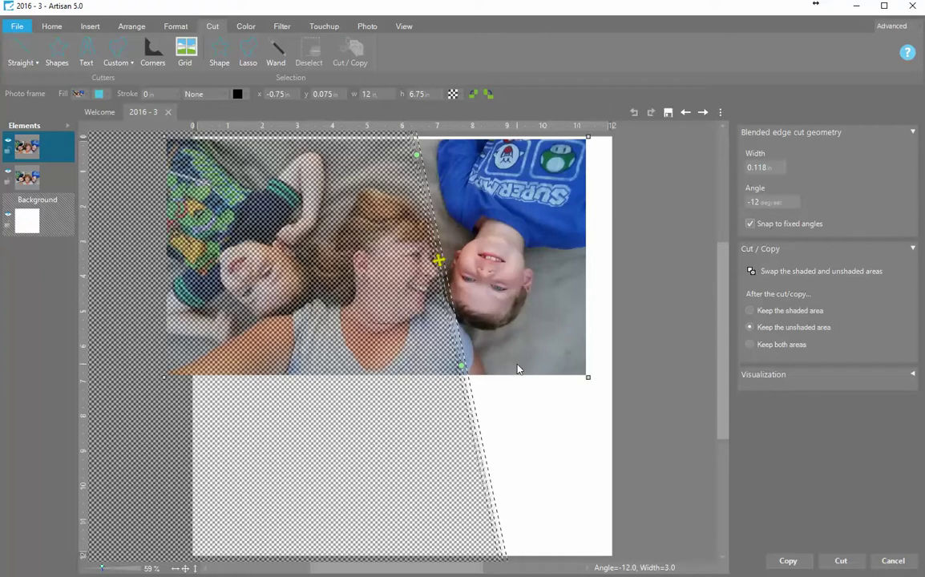
{"action": "left_click", "coordinate": [788, 331]}
{"action": "left_click", "coordinate": [841, 561]}
- Apply the blended cut and zoom to 200% to inspect the seam
{"action": "left_click", "coordinate": [652, 348]}
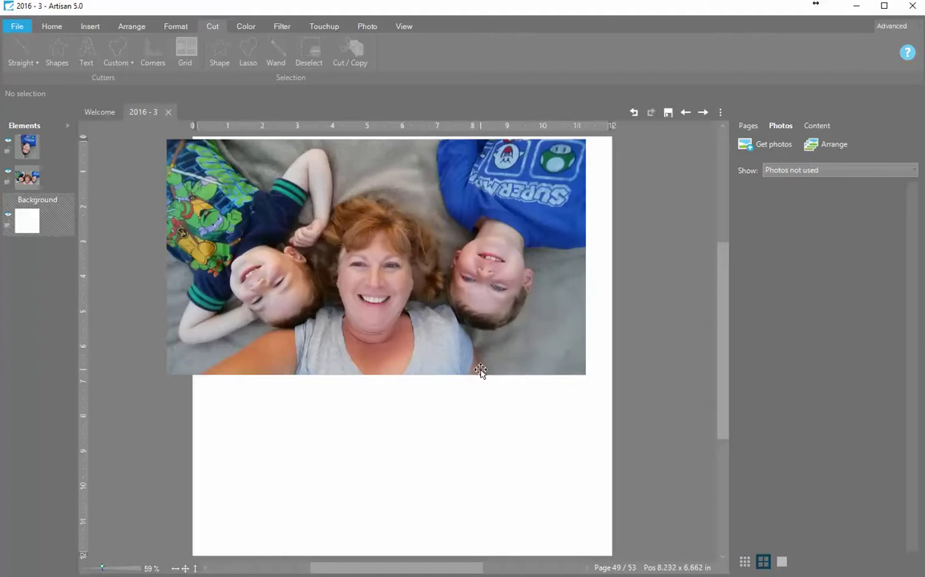
{"action": "left_click", "coordinate": [150, 570]}
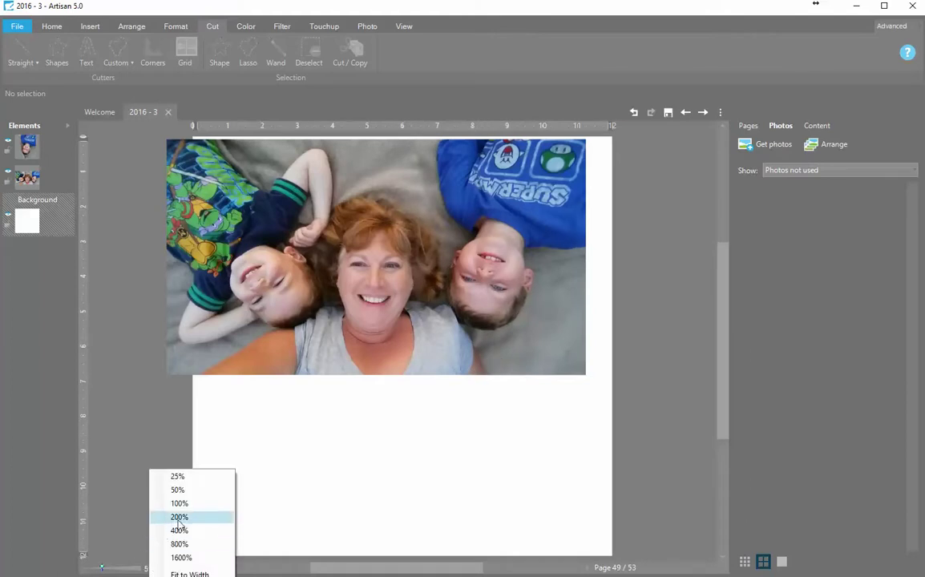
{"action": "left_click", "coordinate": [178, 517]}
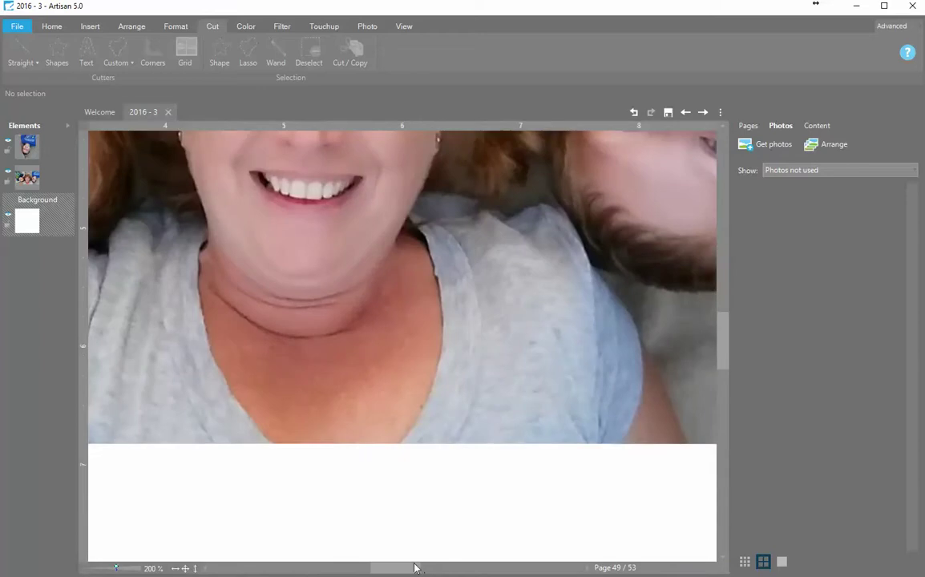
{"action": "left_click_drag", "start_coordinate": [409, 566], "coordinate": [427, 566]}
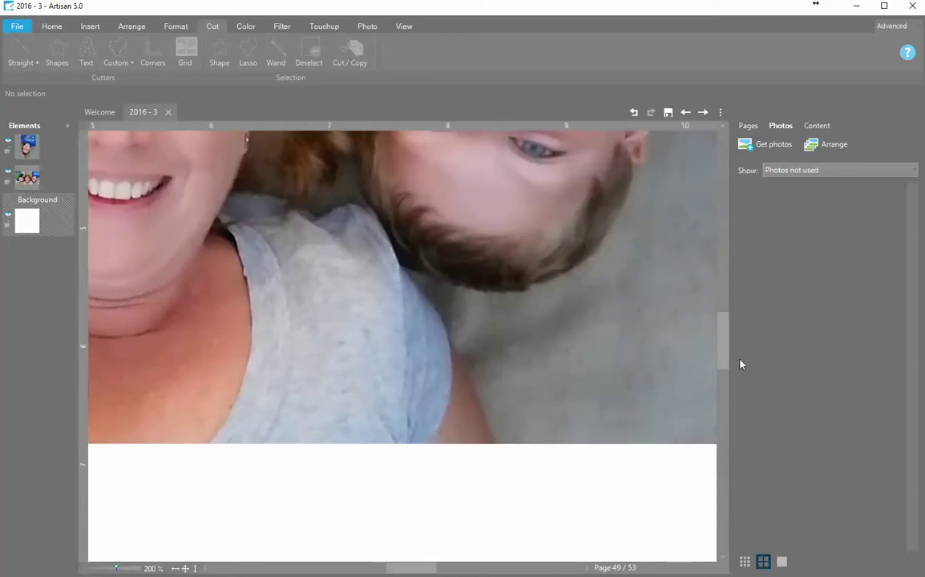
{"action": "left_click_drag", "start_coordinate": [723, 364], "coordinate": [723, 328]}
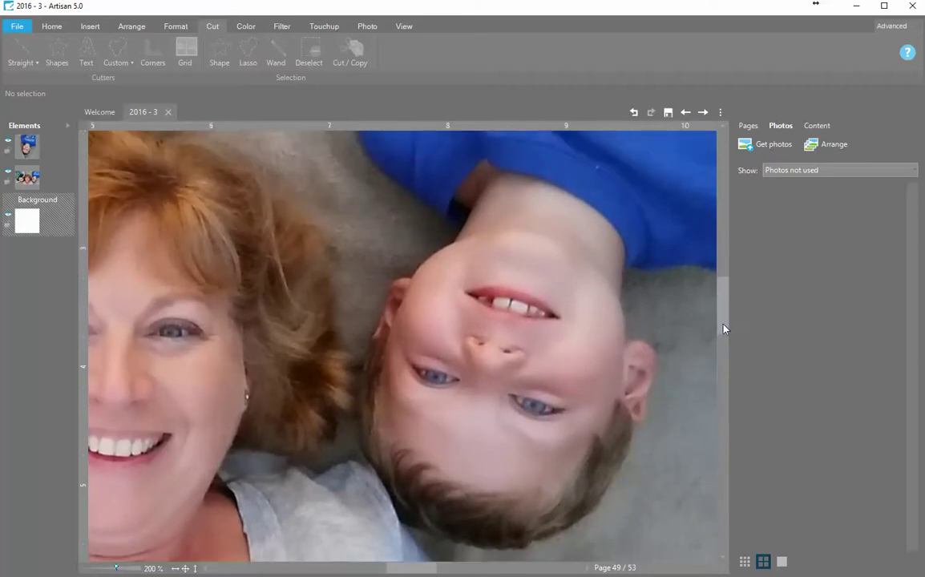
{"action": "left_click", "coordinate": [7, 143]}
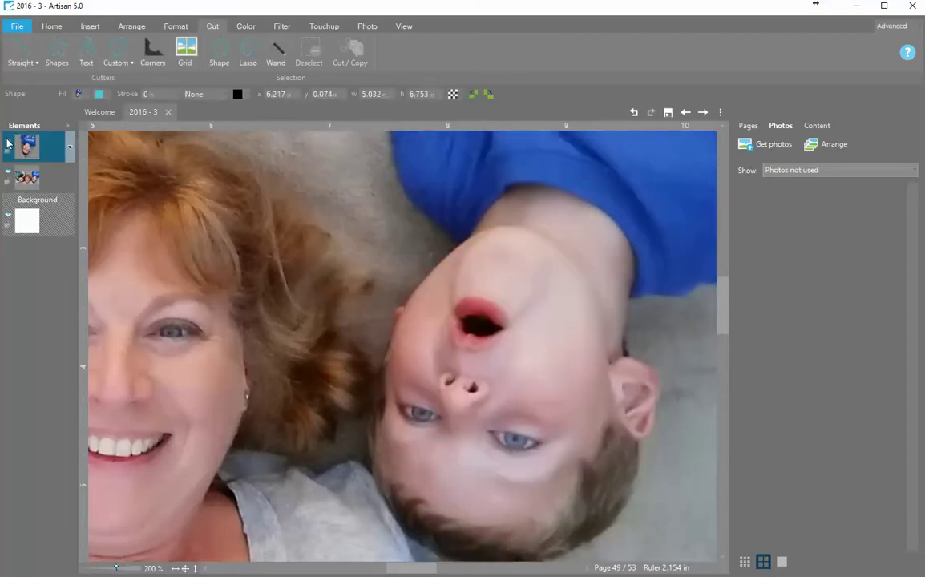
{"action": "left_click", "coordinate": [7, 144]}
{"action": "left_click", "coordinate": [7, 143]}
{"action": "left_click", "coordinate": [7, 143]}
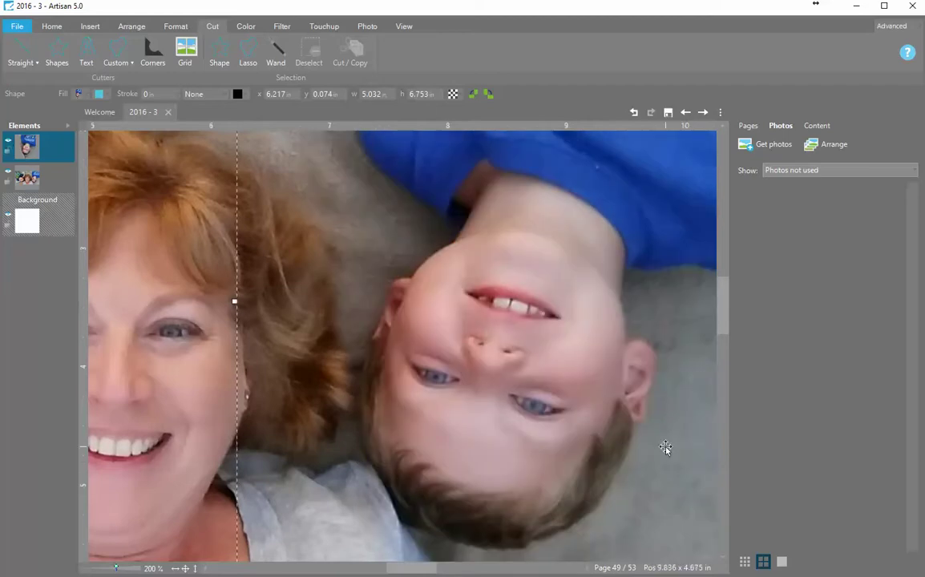
{"action": "left_click_drag", "start_coordinate": [726, 323], "coordinate": [725, 344]}
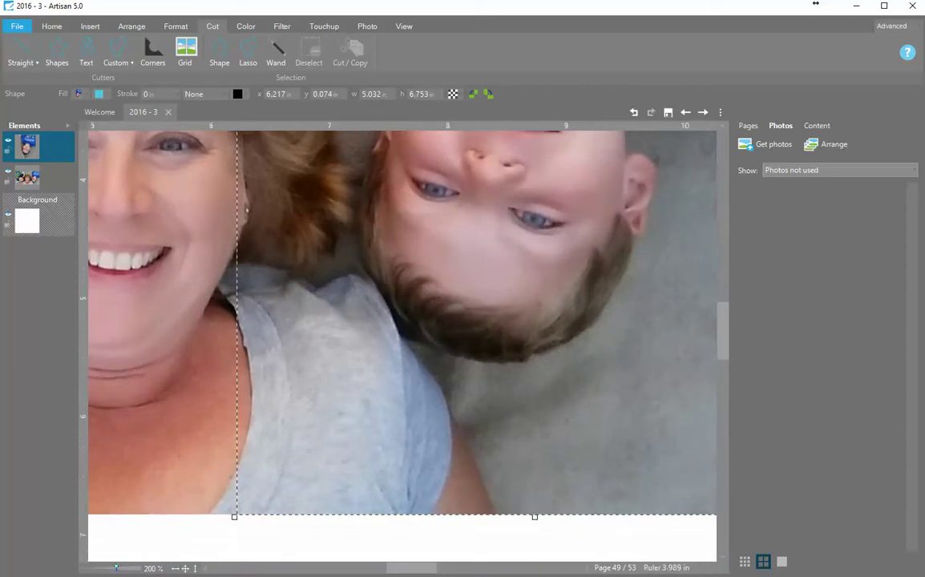
{"action": "left_click", "coordinate": [9, 142]}
{"action": "left_click", "coordinate": [9, 142]}
{"action": "left_click", "coordinate": [9, 142]}
{"action": "left_click", "coordinate": [9, 142]}
{"action": "left_click", "coordinate": [9, 142]}
{"action": "left_click", "coordinate": [9, 142]}
- Erase the top piece's edge near the shoulder and chin with a 115-diameter eraser
{"action": "left_click", "coordinate": [326, 26]}
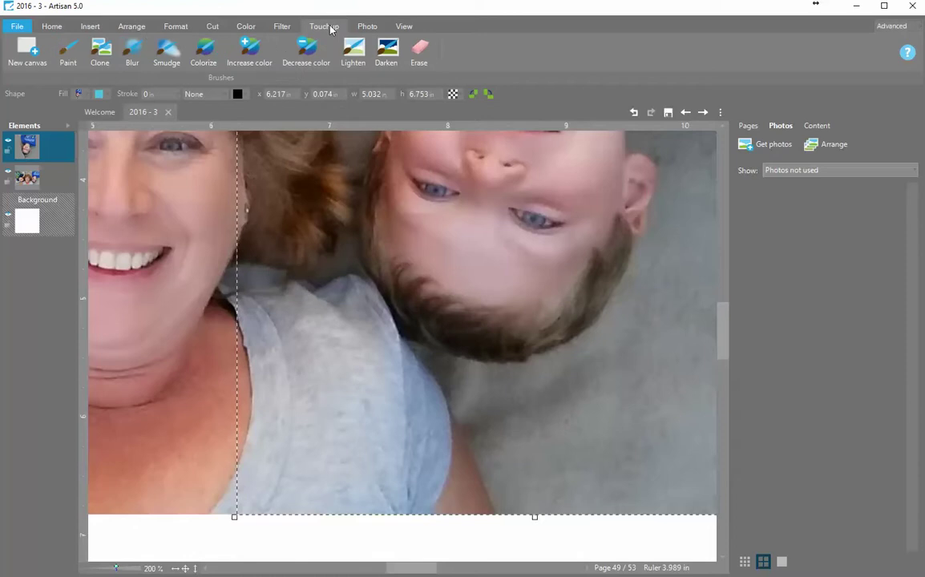
{"action": "left_click", "coordinate": [418, 56]}
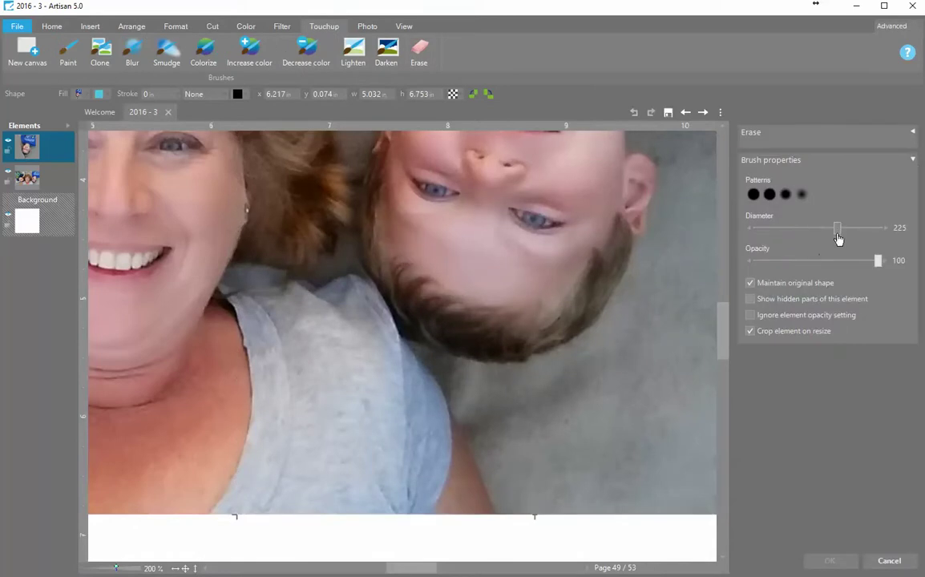
{"action": "left_click_drag", "start_coordinate": [837, 238], "coordinate": [799, 234]}
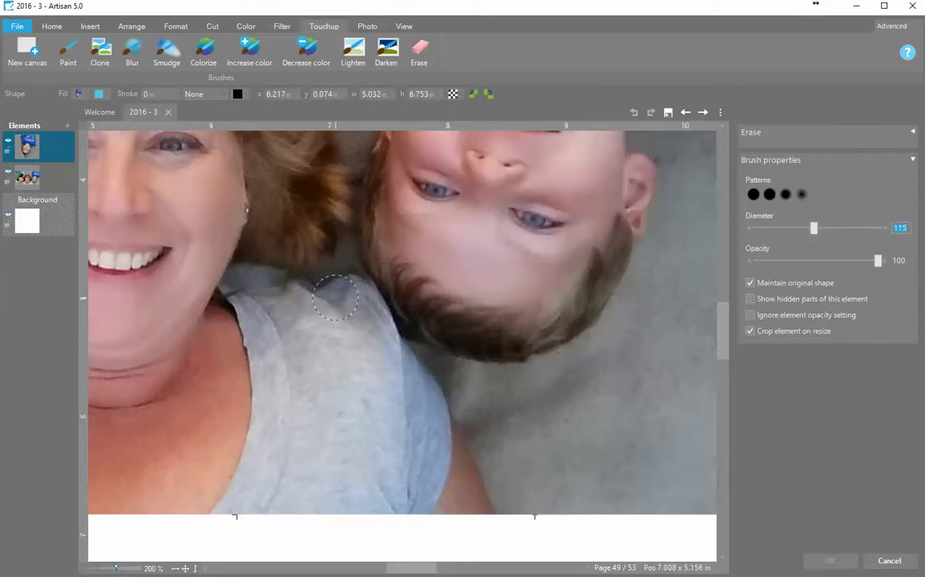
{"action": "mouse_move", "coordinate": [340, 285]}
{"action": "left_mouse_down"}
{"action": "mouse_move", "coordinate": [340, 262]}
{"action": "mouse_move", "coordinate": [349, 282]}
{"action": "mouse_move", "coordinate": [325, 261]}
{"action": "mouse_move", "coordinate": [364, 301]}
{"action": "mouse_move", "coordinate": [330, 273]}
{"action": "mouse_move", "coordinate": [341, 292]}
{"action": "mouse_move", "coordinate": [351, 289]}
{"action": "mouse_move", "coordinate": [380, 358]}
{"action": "mouse_move", "coordinate": [422, 369]}
{"action": "mouse_move", "coordinate": [385, 345]}
{"action": "mouse_move", "coordinate": [400, 329]}
{"action": "mouse_move", "coordinate": [434, 360]}
{"action": "left_mouse_up"}
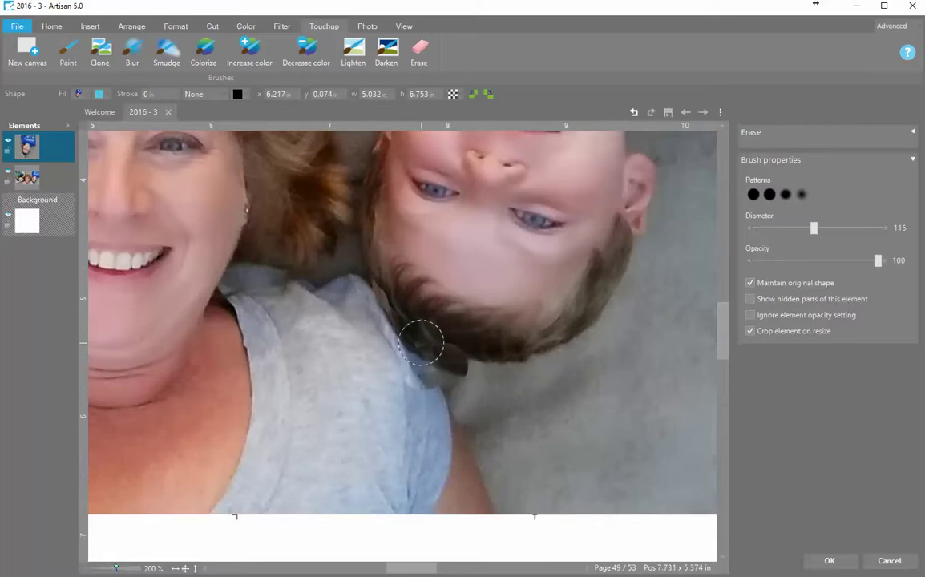
{"action": "mouse_move", "coordinate": [436, 353]}
{"action": "left_mouse_down"}
{"action": "mouse_move", "coordinate": [456, 355]}
{"action": "mouse_move", "coordinate": [413, 334]}
{"action": "mouse_move", "coordinate": [384, 301]}
{"action": "mouse_move", "coordinate": [466, 354]}
{"action": "mouse_move", "coordinate": [405, 275]}
{"action": "mouse_move", "coordinate": [503, 333]}
{"action": "mouse_move", "coordinate": [496, 392]}
{"action": "mouse_move", "coordinate": [506, 402]}
{"action": "mouse_move", "coordinate": [393, 337]}
{"action": "left_mouse_up"}
- Undo five erase strokes, re-erase along the shirt and hair edge, and finish the touch-up
{"action": "left_click", "coordinate": [634, 113]}
{"action": "left_click", "coordinate": [633, 113]}
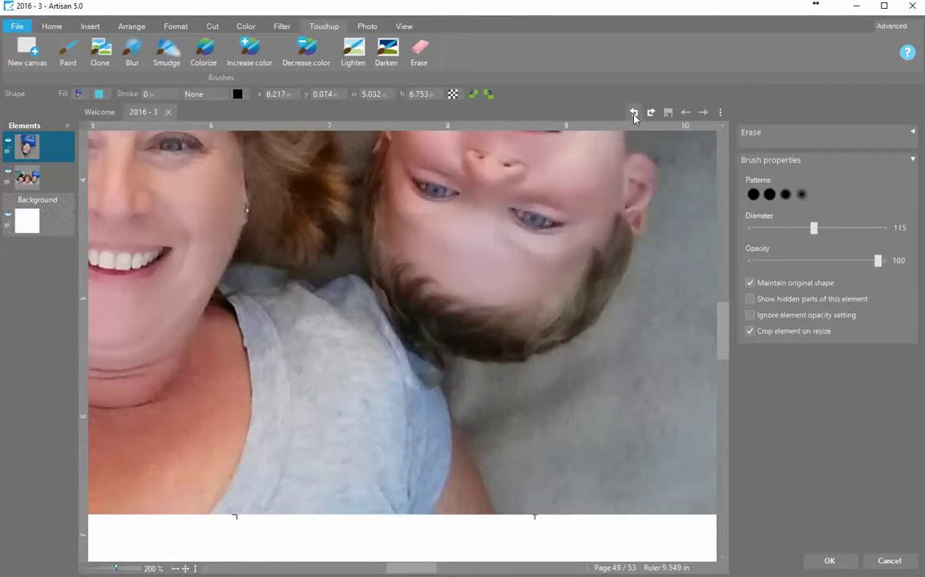
{"action": "left_click", "coordinate": [633, 113]}
{"action": "left_click", "coordinate": [634, 113]}
{"action": "left_click", "coordinate": [633, 113]}
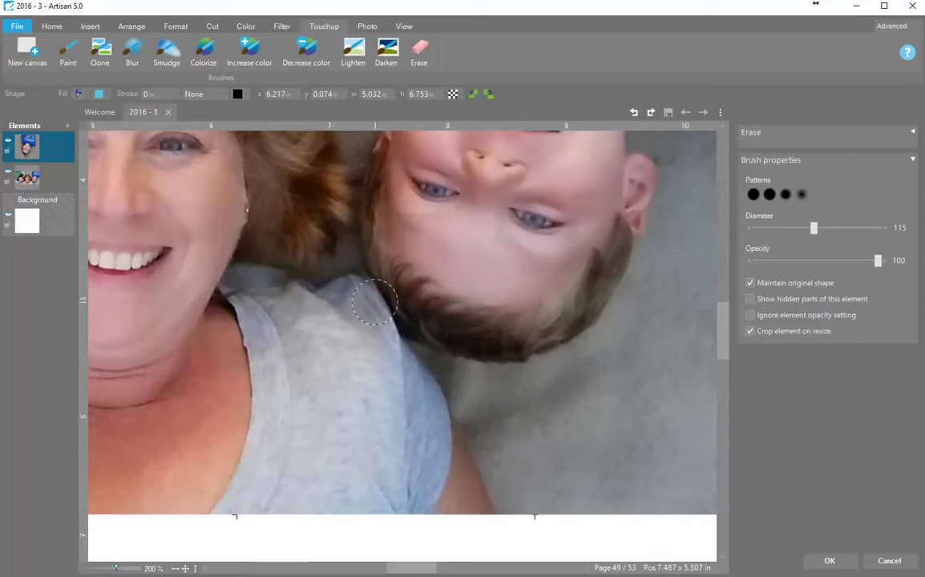
{"action": "mouse_move", "coordinate": [350, 285]}
{"action": "left_mouse_down"}
{"action": "mouse_move", "coordinate": [333, 257]}
{"action": "mouse_move", "coordinate": [321, 287]}
{"action": "left_mouse_up"}
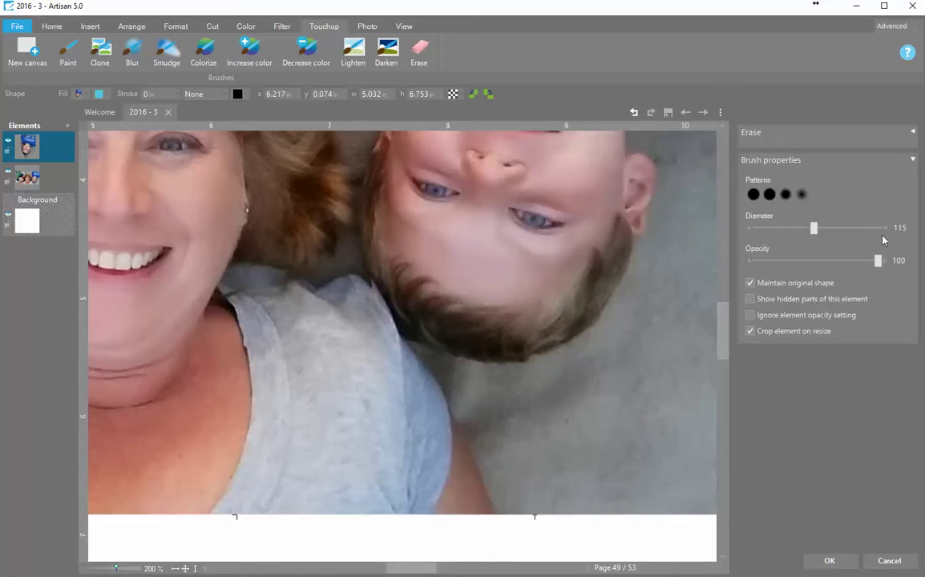
{"action": "left_click", "coordinate": [836, 560]}
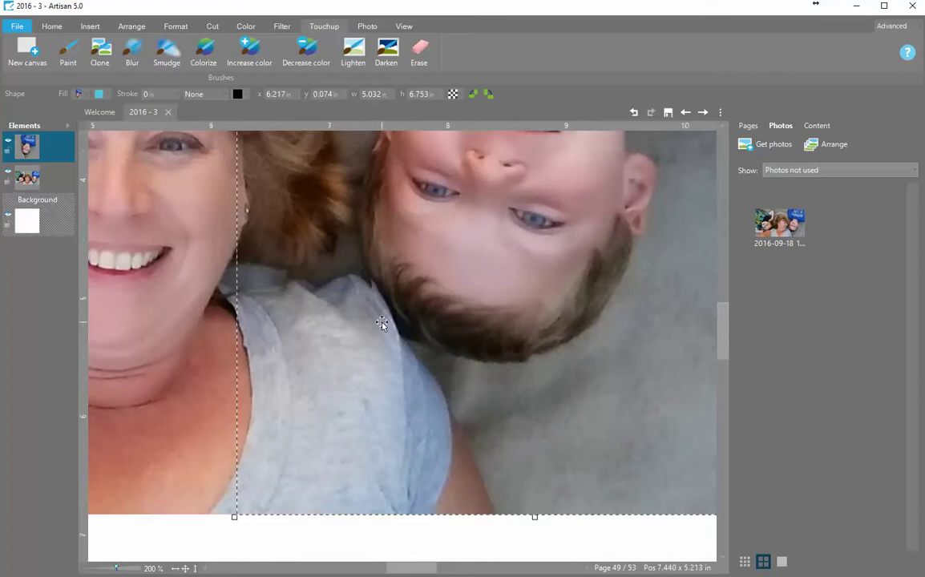
- Select both photo pieces and flatten them into one composite image
{"action": "left_click", "coordinate": [26, 176], "text": "ctrl"}
{"action": "left_click", "coordinate": [142, 28]}
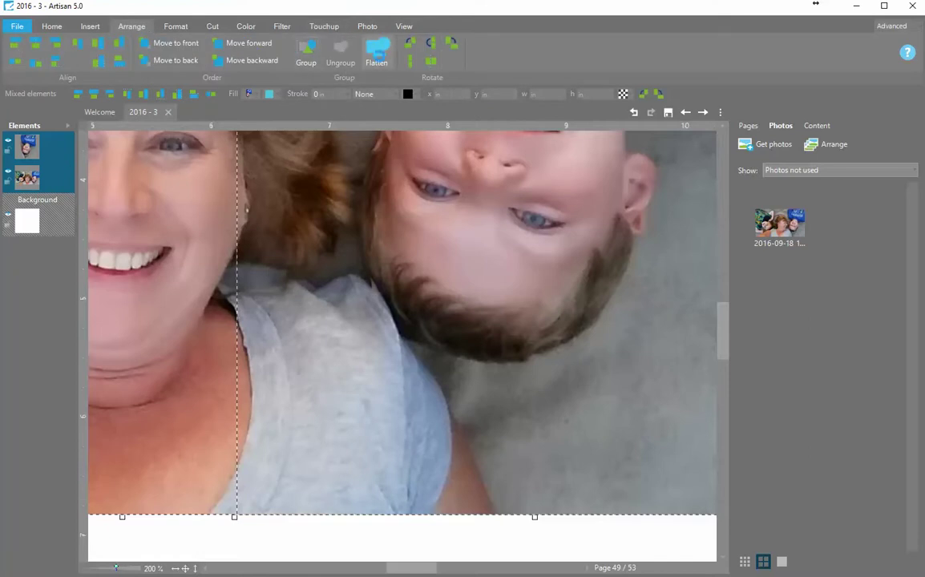
{"action": "left_click", "coordinate": [377, 50]}
- Open the Clone touch-up and set the brush to a small diameter
{"action": "left_click", "coordinate": [323, 26]}
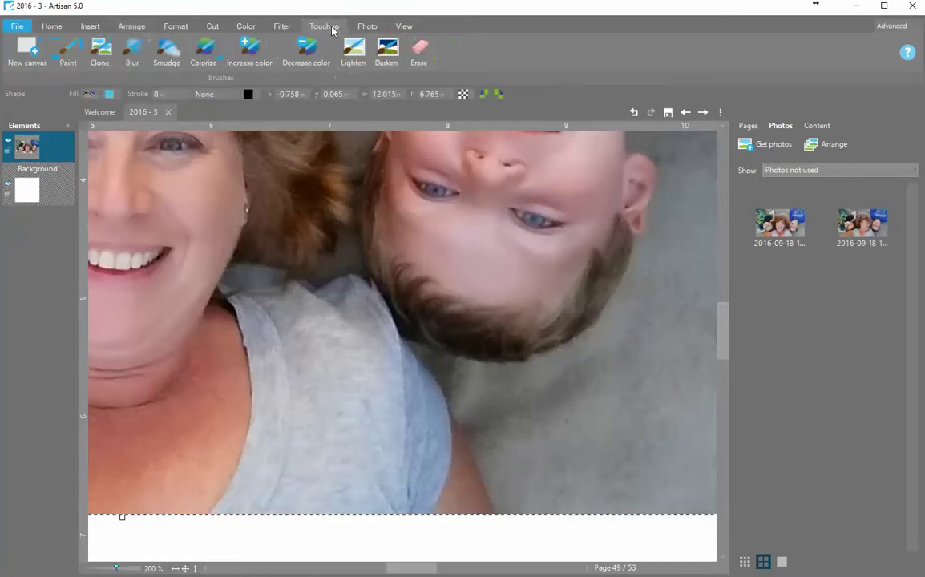
{"action": "left_click", "coordinate": [100, 55]}
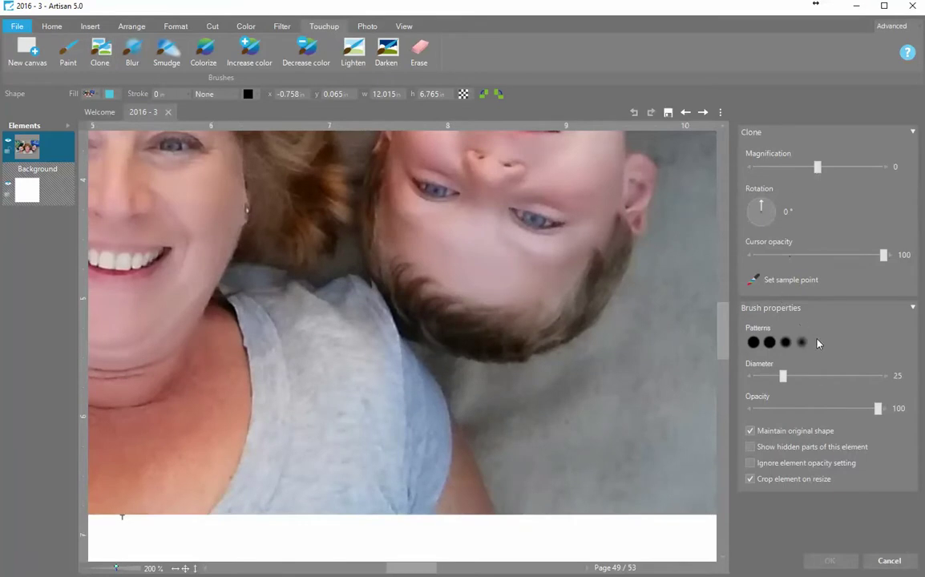
{"action": "left_click_drag", "start_coordinate": [786, 379], "coordinate": [790, 382]}
{"action": "left_click_drag", "start_coordinate": [790, 381], "coordinate": [756, 376]}
{"action": "left_click_drag", "start_coordinate": [760, 383], "coordinate": [784, 380]}
- Zoom to 400%, pick a soft brush pattern, and test a clone stroke over the hair edge
{"action": "left_click", "coordinate": [153, 568]}
{"action": "left_click", "coordinate": [181, 530]}
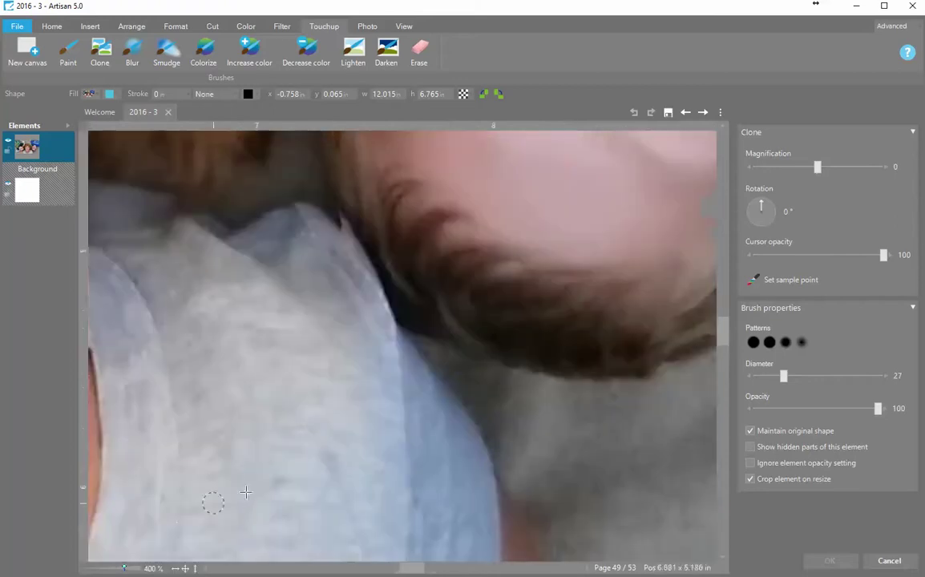
{"action": "left_click", "coordinate": [769, 343]}
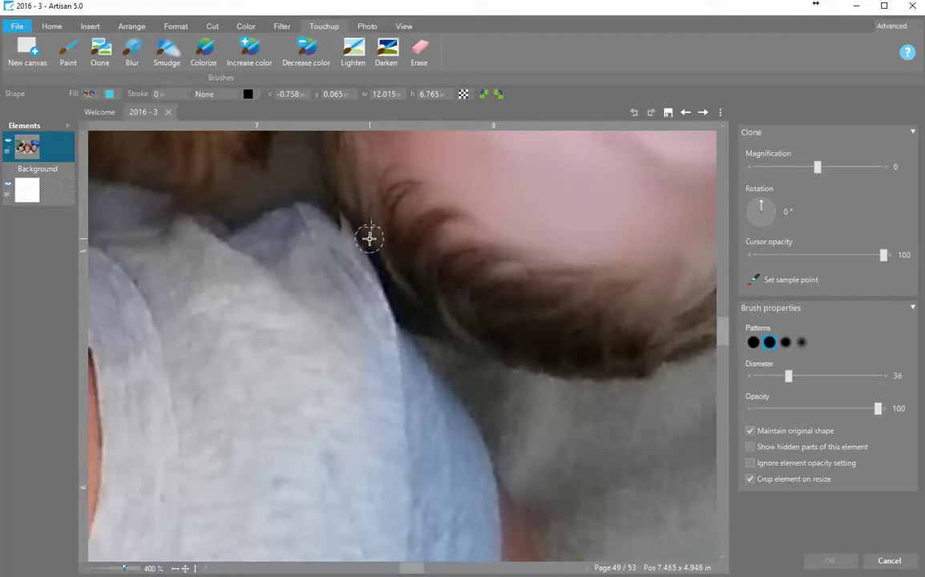
{"action": "left_click_drag", "start_coordinate": [367, 238], "coordinate": [355, 225]}
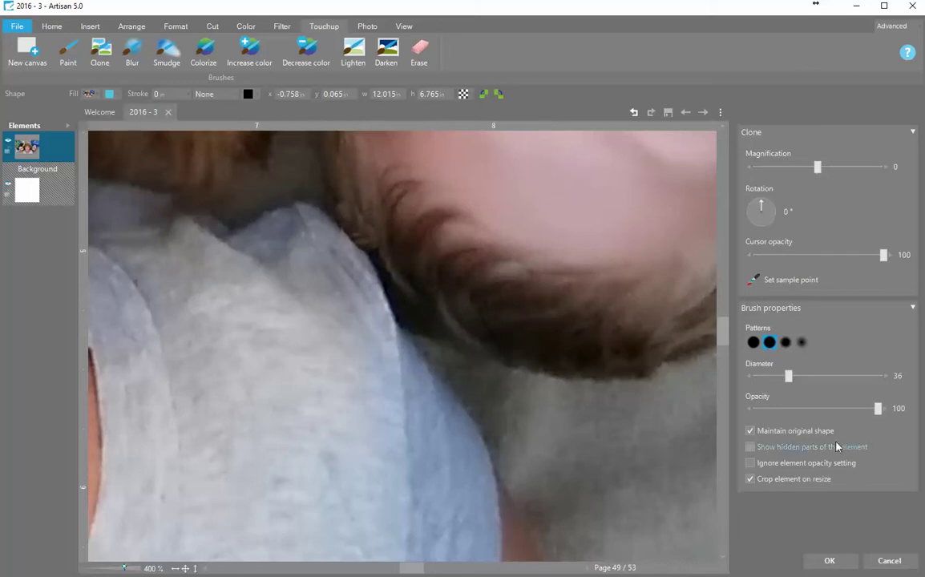
{"action": "left_click", "coordinate": [634, 113]}
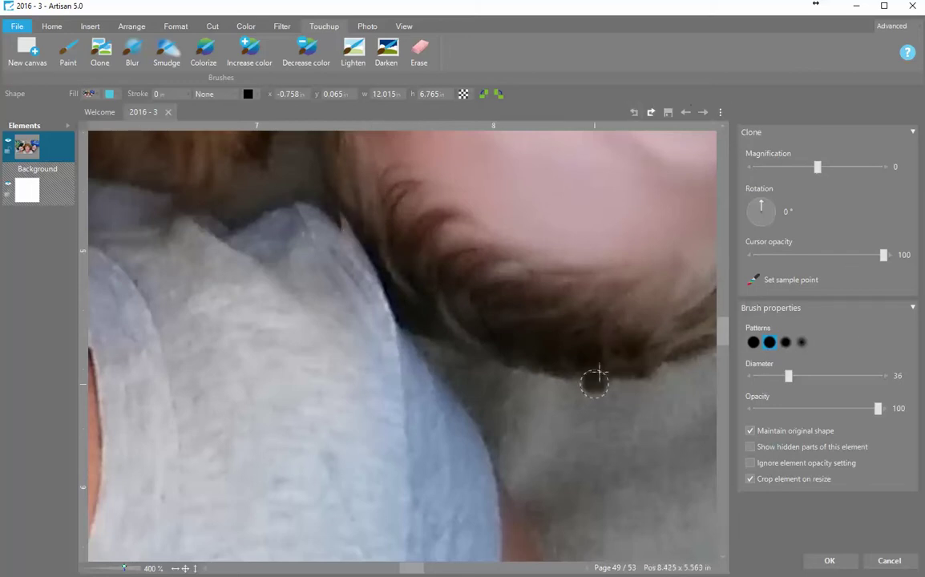
- Set clone diameter to 21 and opacity to 80, resample, and clone over the hair edge
{"action": "left_click_drag", "start_coordinate": [786, 384], "coordinate": [778, 383]}
{"action": "left_click_drag", "start_coordinate": [878, 409], "coordinate": [854, 411]}
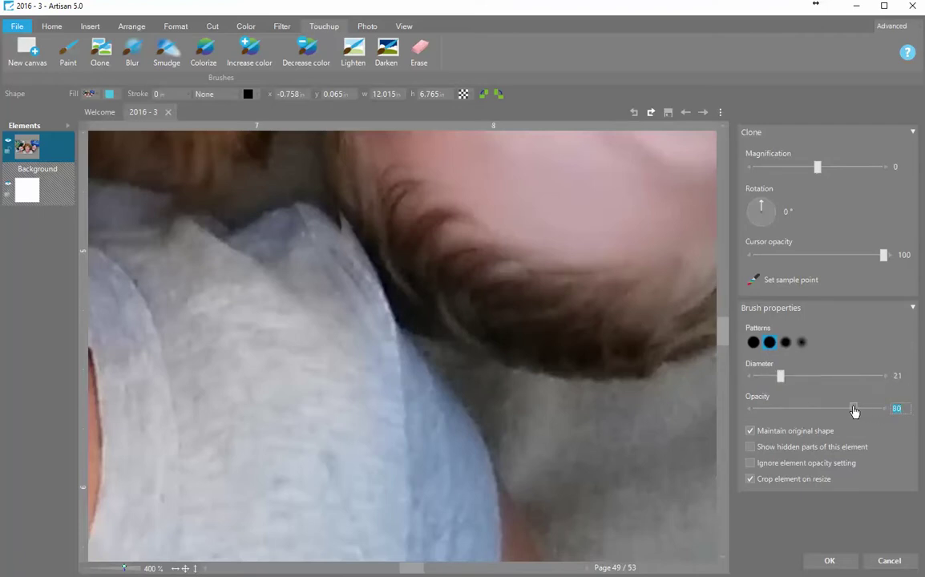
{"action": "left_click", "coordinate": [367, 236], "text": "ctrl"}
{"action": "mouse_move", "coordinate": [349, 218]}
{"action": "left_mouse_down"}
{"action": "mouse_move", "coordinate": [343, 208]}
{"action": "mouse_move", "coordinate": [417, 318]}
{"action": "left_mouse_up"}
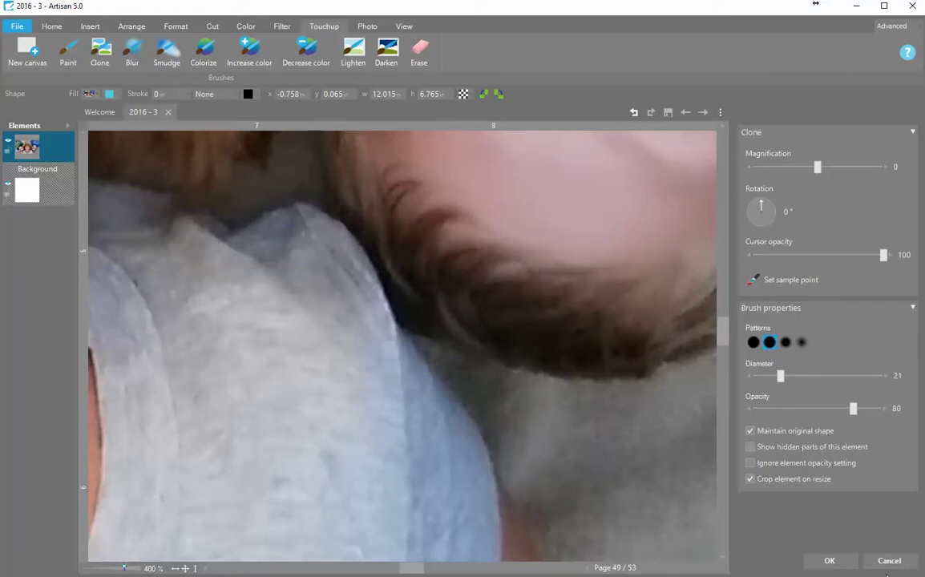
- Apply the clone touch-up, fit the page in view, and move the composite to -0.176, 1.194 in
{"action": "left_click", "coordinate": [825, 561]}
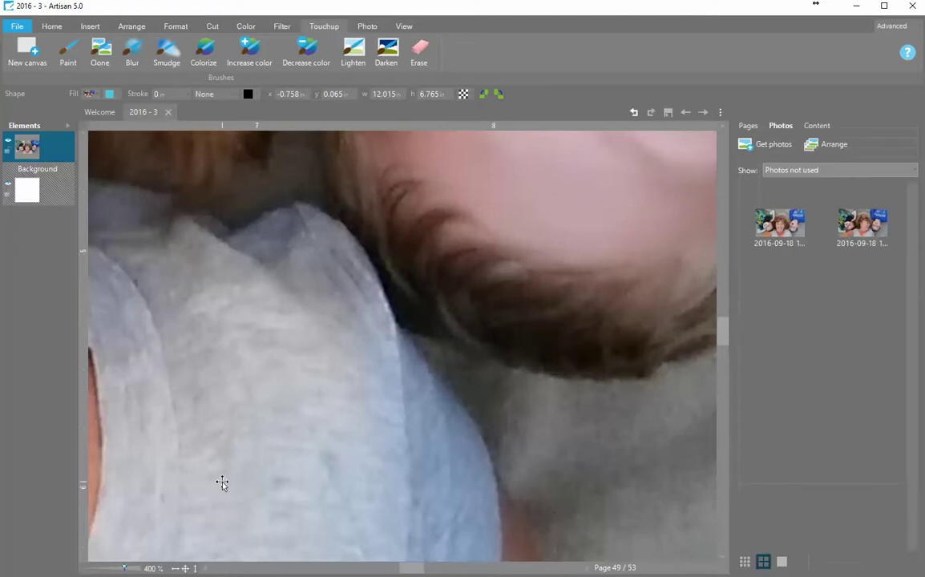
{"action": "left_click", "coordinate": [185, 568]}
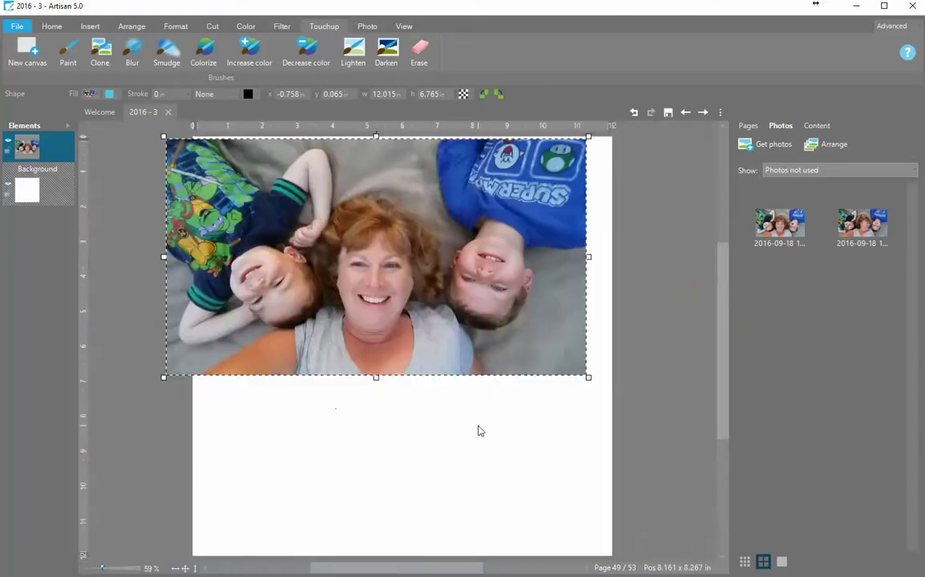
{"action": "left_click", "coordinate": [662, 433]}
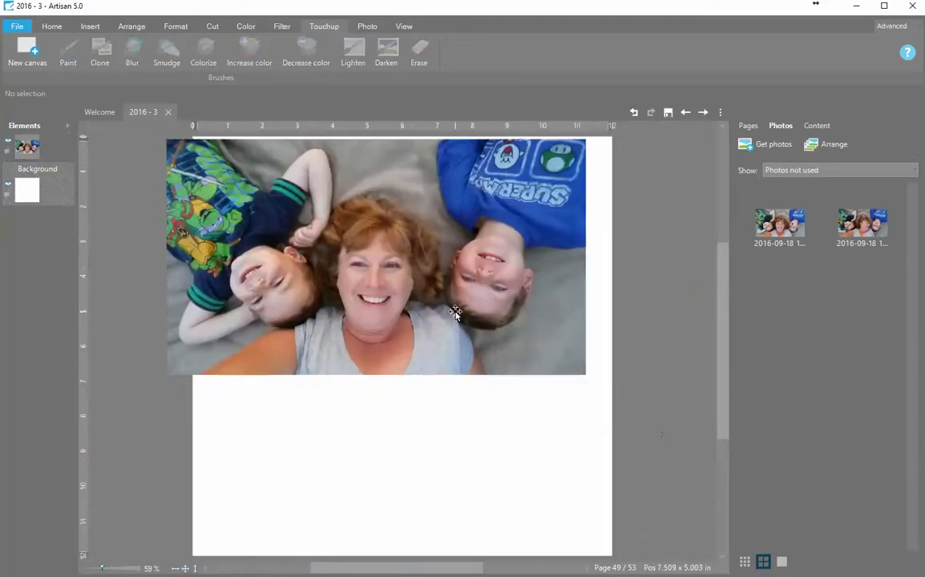
{"action": "left_click_drag", "start_coordinate": [454, 314], "coordinate": [474, 350]}
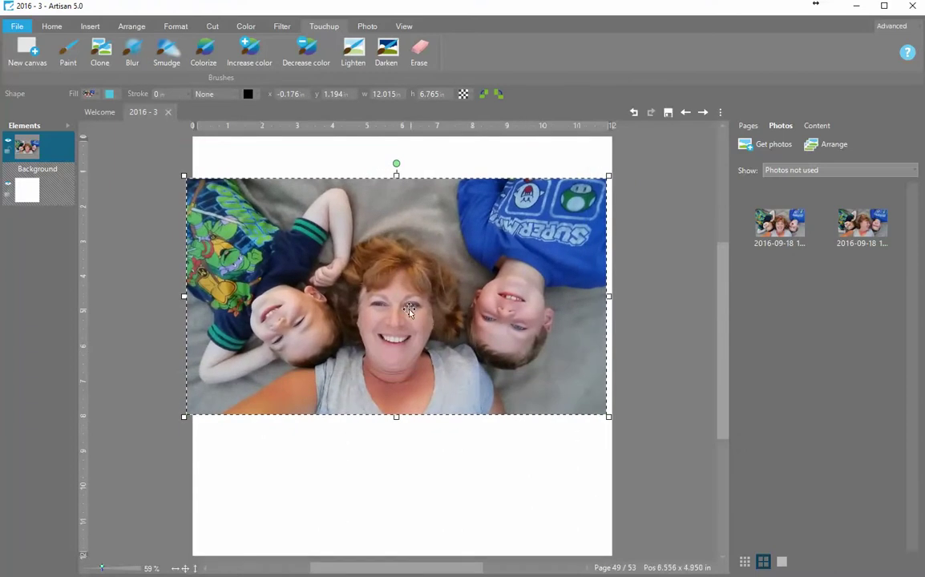
- Export the photo to an image file in D:\photos\2016\09 September\2016 09 18 me and boys in Maine
{"action": "right_click", "coordinate": [495, 330]}
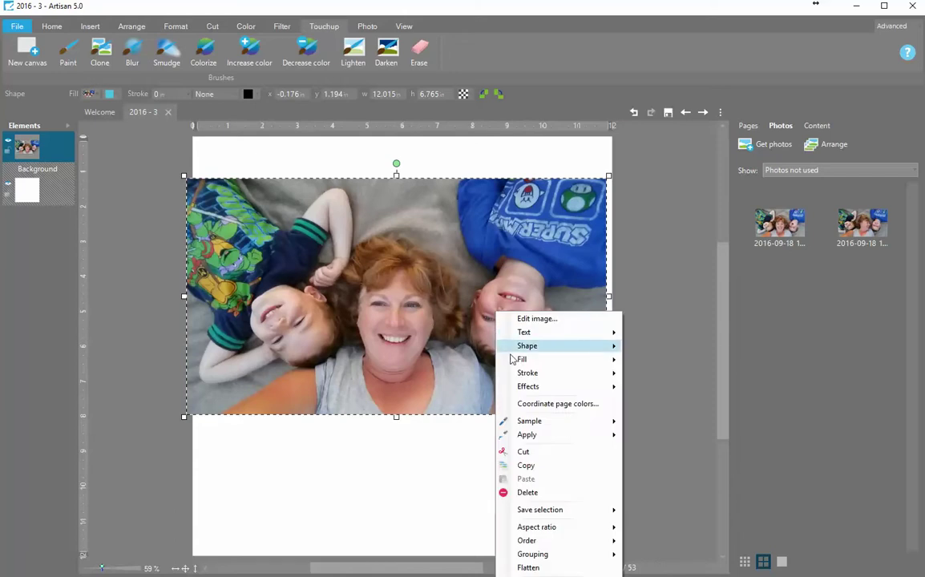
{"action": "mouse_move", "coordinate": [535, 510]}
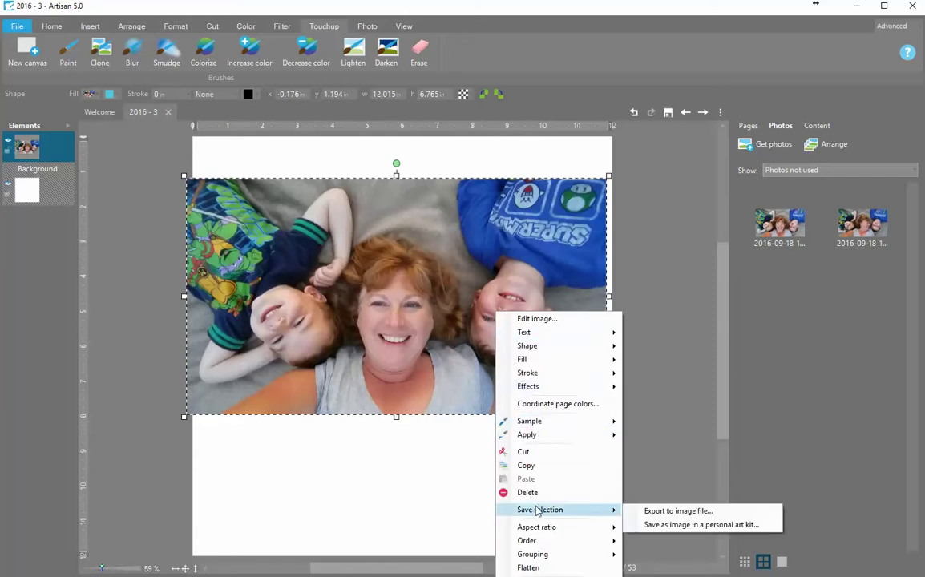
{"action": "left_click", "coordinate": [648, 517]}
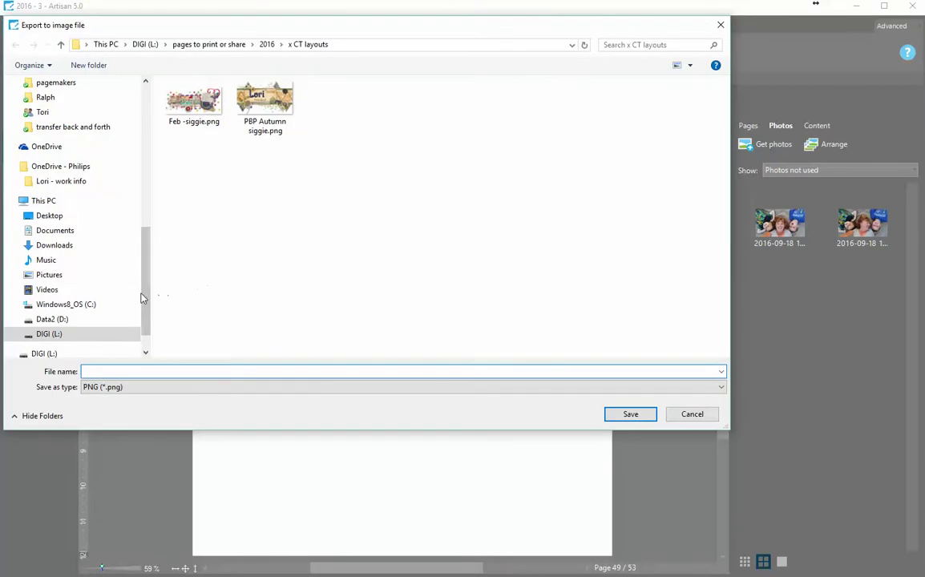
{"action": "left_click_drag", "start_coordinate": [146, 305], "coordinate": [168, 144]}
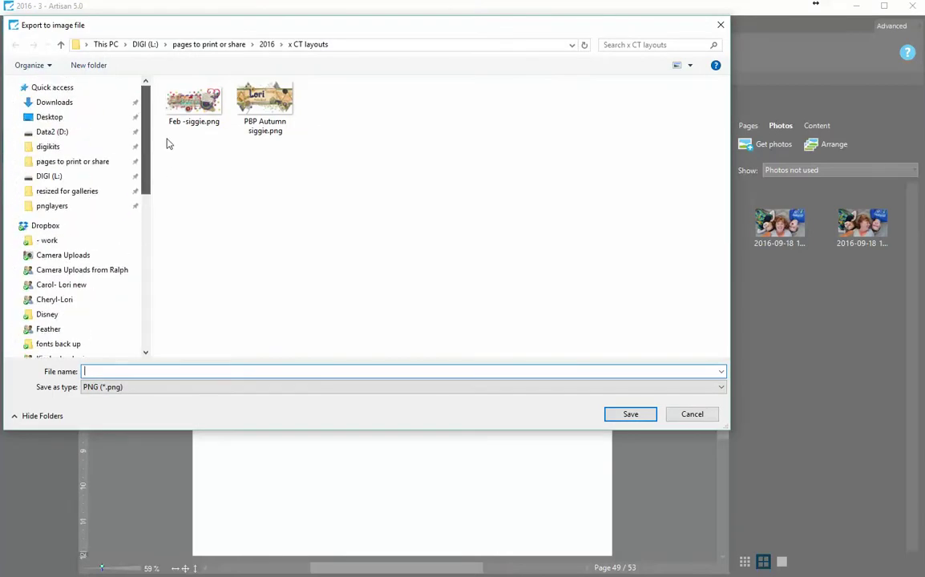
{"action": "left_click", "coordinate": [72, 134]}
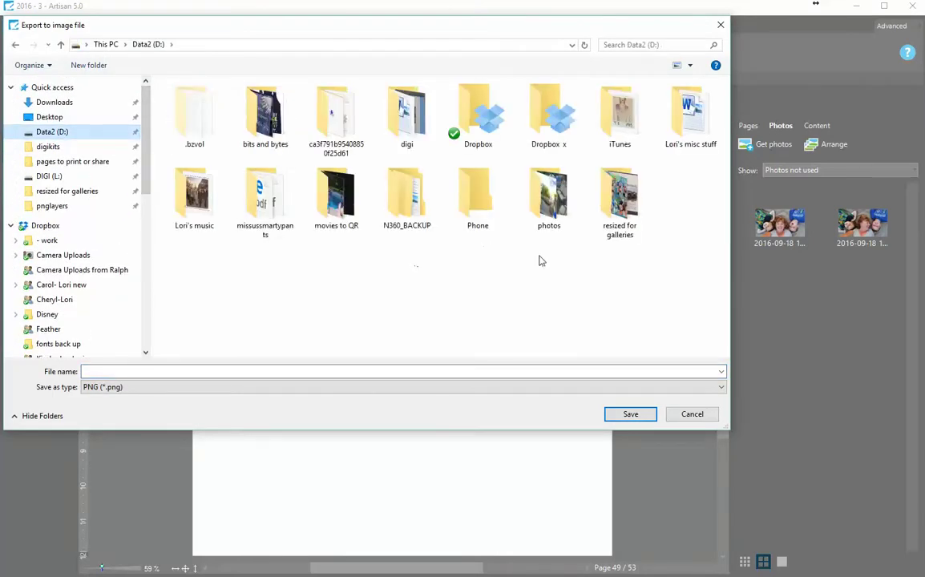
{"action": "double_click", "coordinate": [549, 199]}
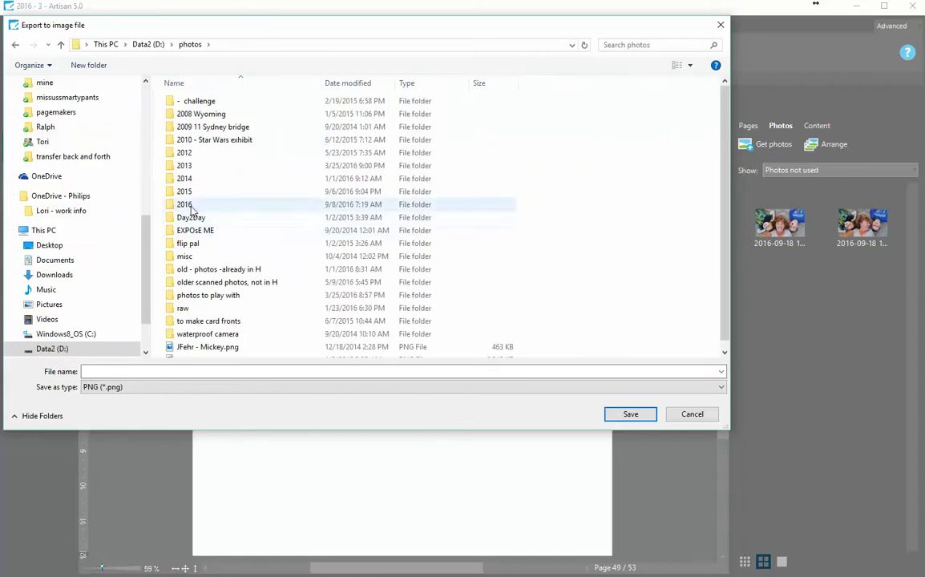
{"action": "double_click", "coordinate": [184, 205]}
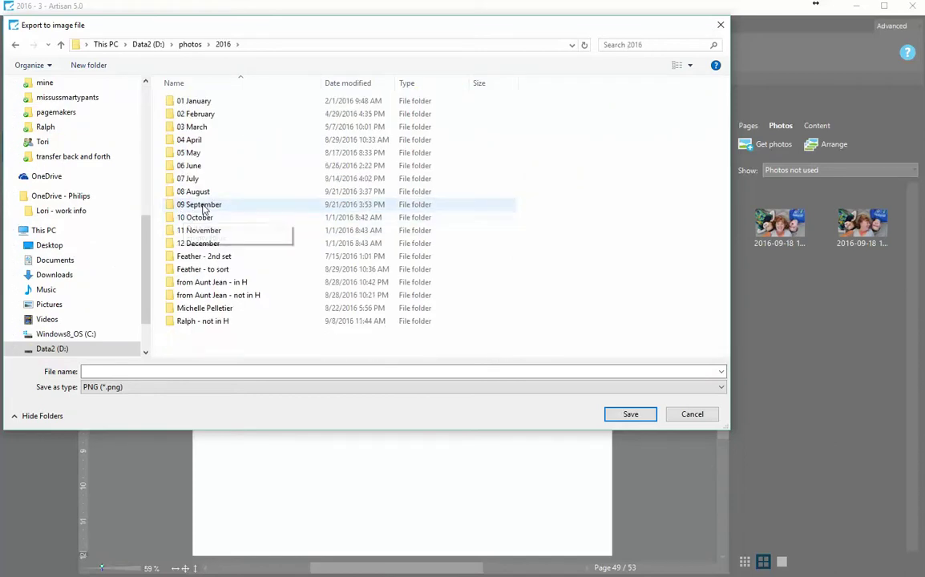
{"action": "double_click", "coordinate": [197, 205]}
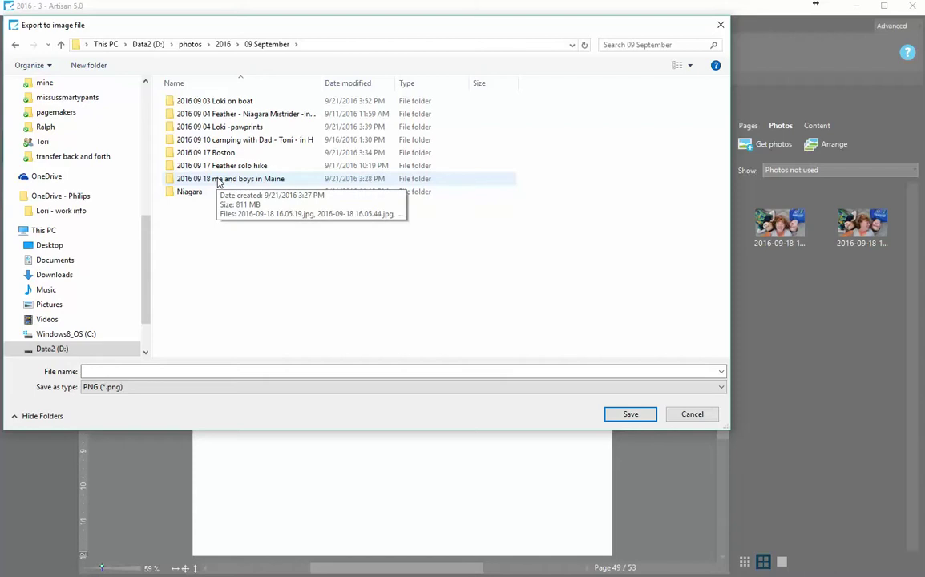
{"action": "double_click", "coordinate": [217, 179]}
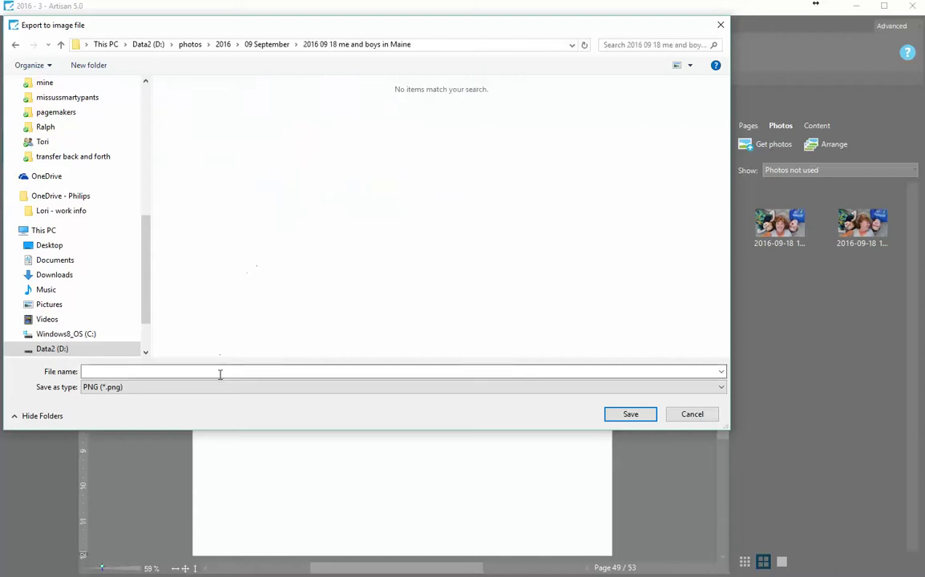
- Save the export as a JPG named 'me and the boys' and confirm the options
{"action": "left_click", "coordinate": [136, 390]}
{"action": "left_click", "coordinate": [134, 401]}
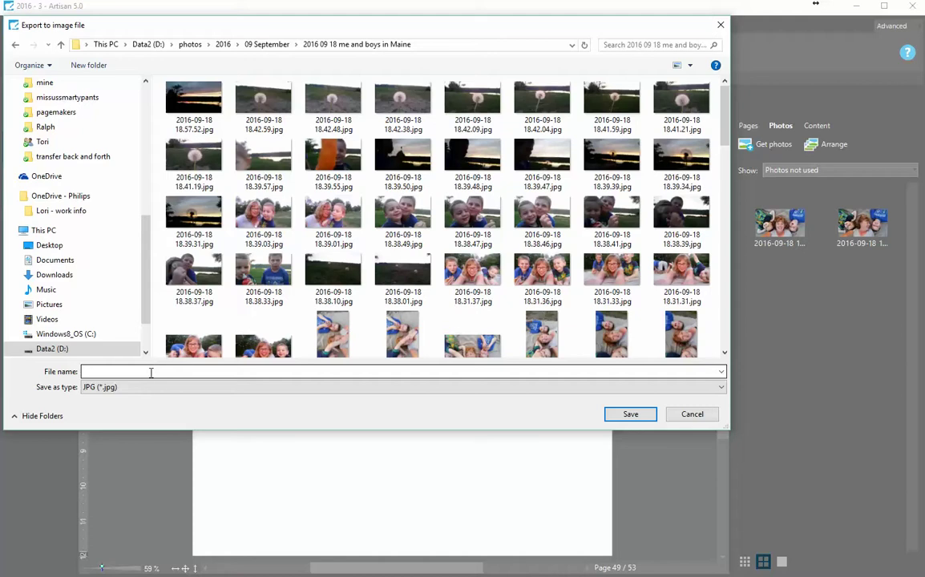
{"action": "left_click", "coordinate": [150, 372]}
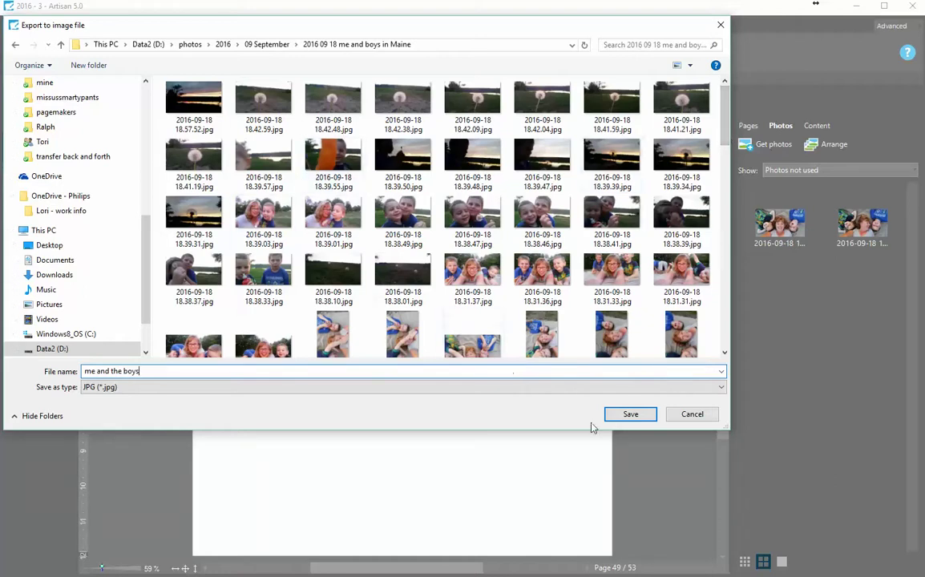
{"action": "left_click", "coordinate": [641, 417]}
{"action": "left_click", "coordinate": [556, 370]}
- Confirm 'me and the boys.jpg' appears in the Maine photos folder, then minimize Explorer
{"action": "key", "text": "alt+Tab"}
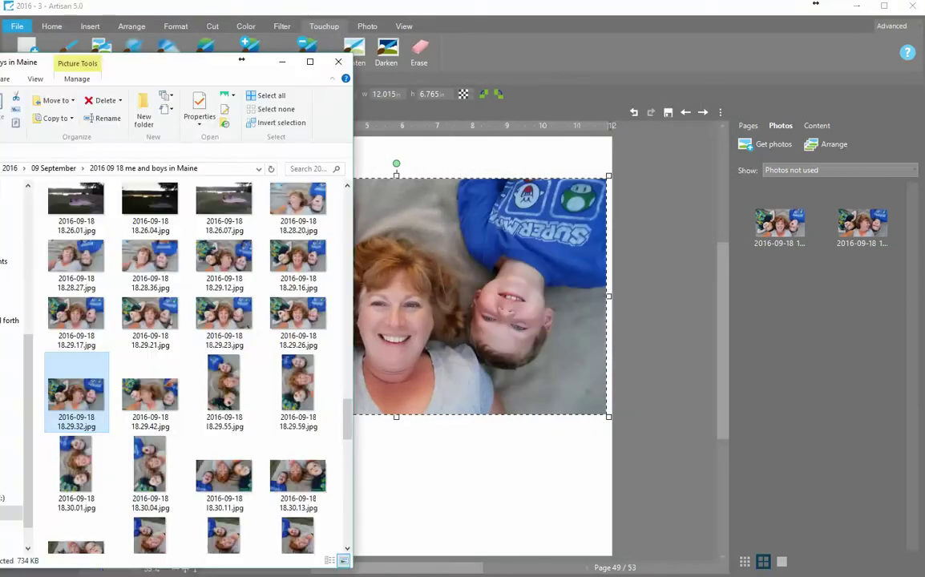
{"action": "left_click_drag", "start_coordinate": [240, 60], "coordinate": [476, 35]}
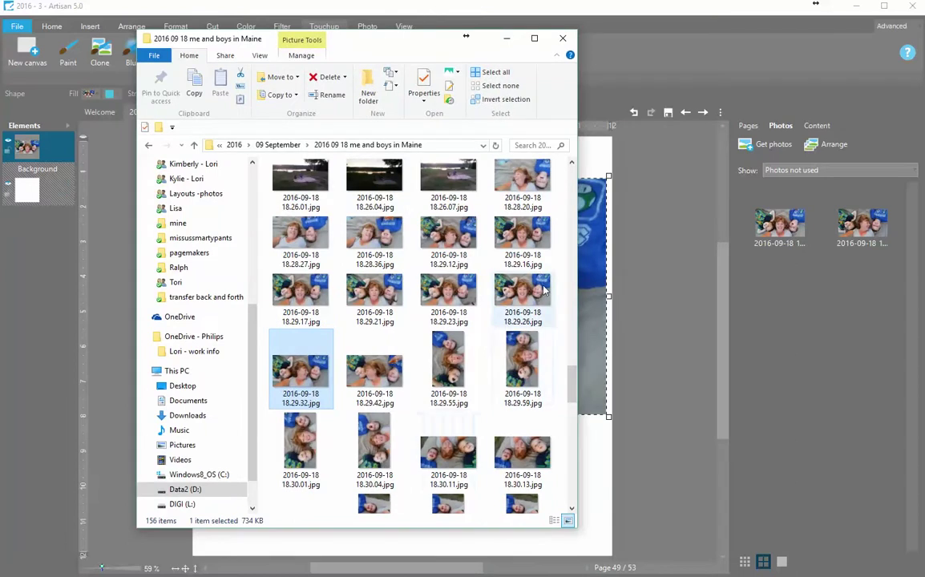
{"action": "left_click_drag", "start_coordinate": [571, 379], "coordinate": [569, 442]}
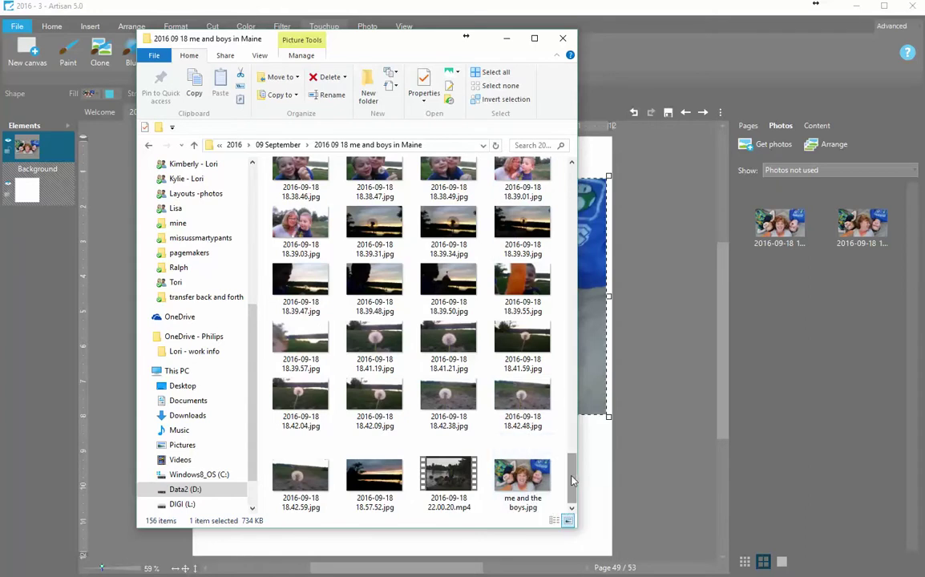
{"action": "left_click_drag", "start_coordinate": [572, 479], "coordinate": [572, 399]}
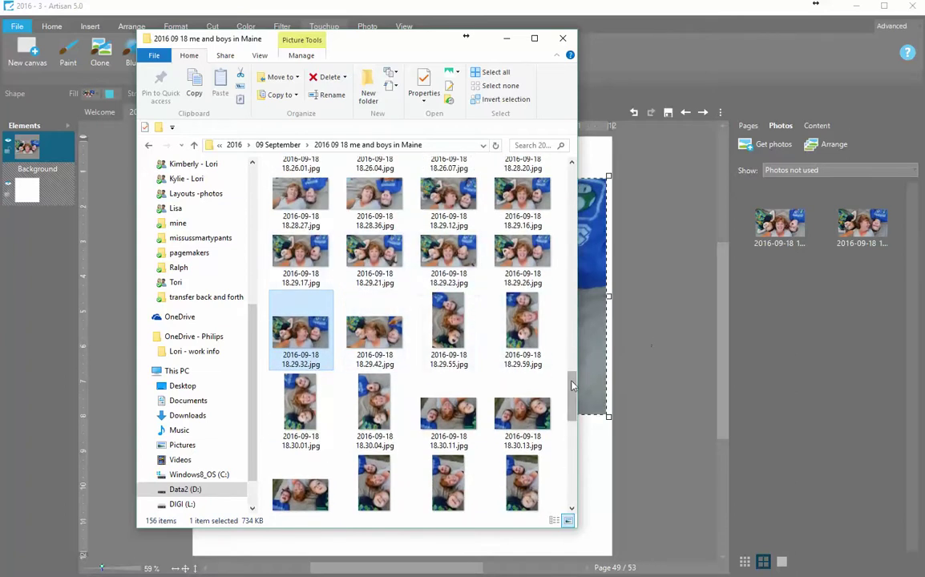
{"action": "scroll", "coordinate": [559, 475], "scroll_direction": "down", "scroll_amount": 5}
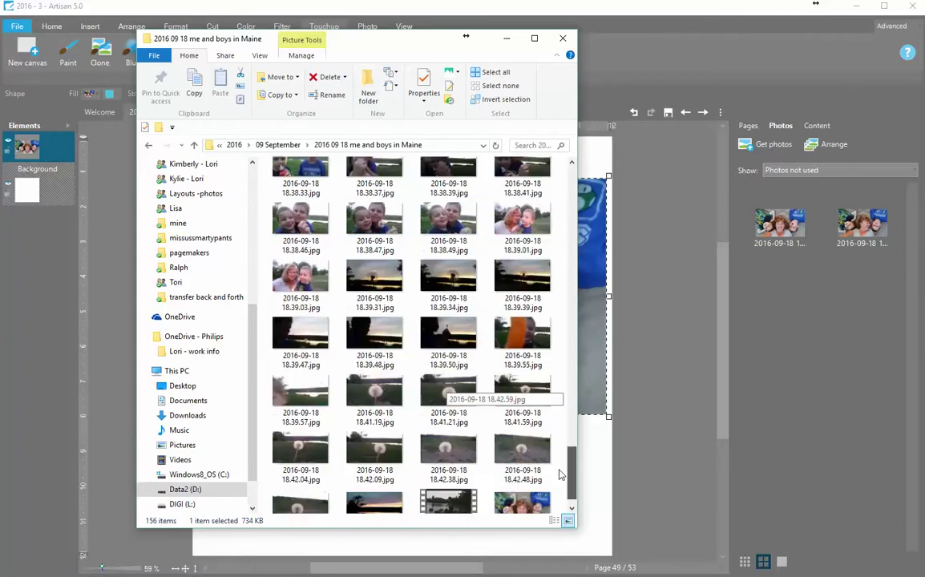
{"action": "scroll", "coordinate": [562, 477], "scroll_direction": "down", "scroll_amount": 1}
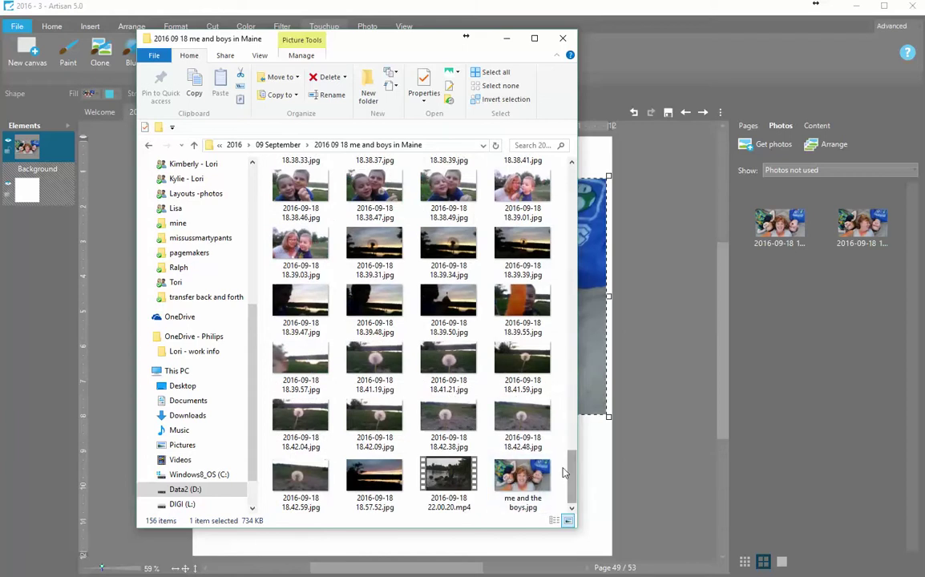
{"action": "left_click", "coordinate": [507, 40]}
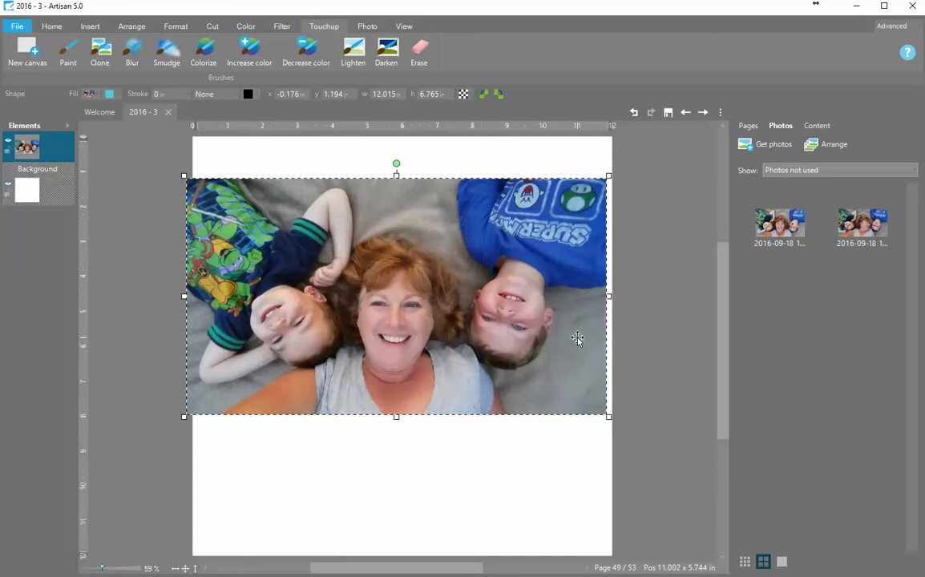
{"action": "left_click_drag", "start_coordinate": [578, 339], "coordinate": [134, 335]}
{"action": "left_click", "coordinate": [779, 221]}
{"action": "left_click", "coordinate": [876, 243], "text": "ctrl"}
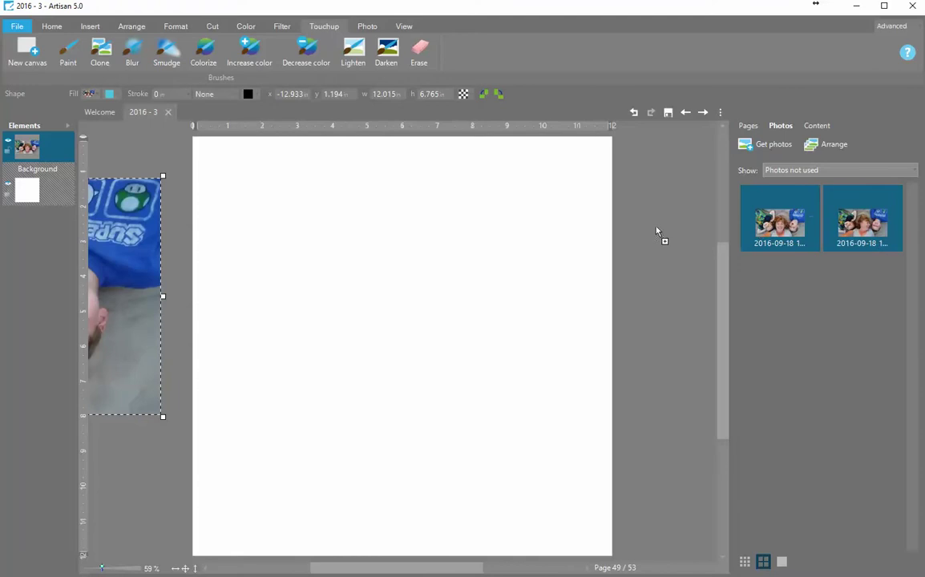
{"action": "left_click_drag", "start_coordinate": [333, 257], "coordinate": [396, 317]}
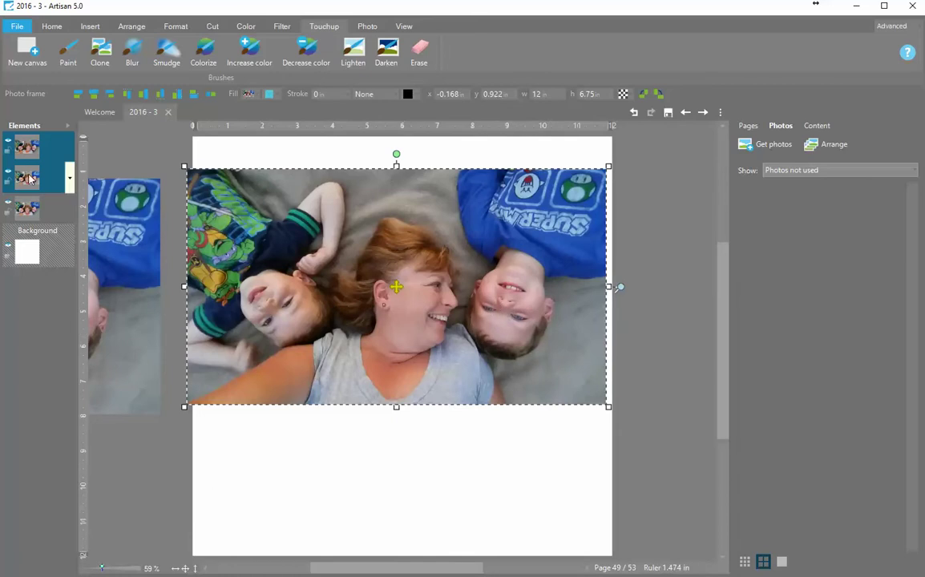
{"action": "left_click", "coordinate": [10, 145]}
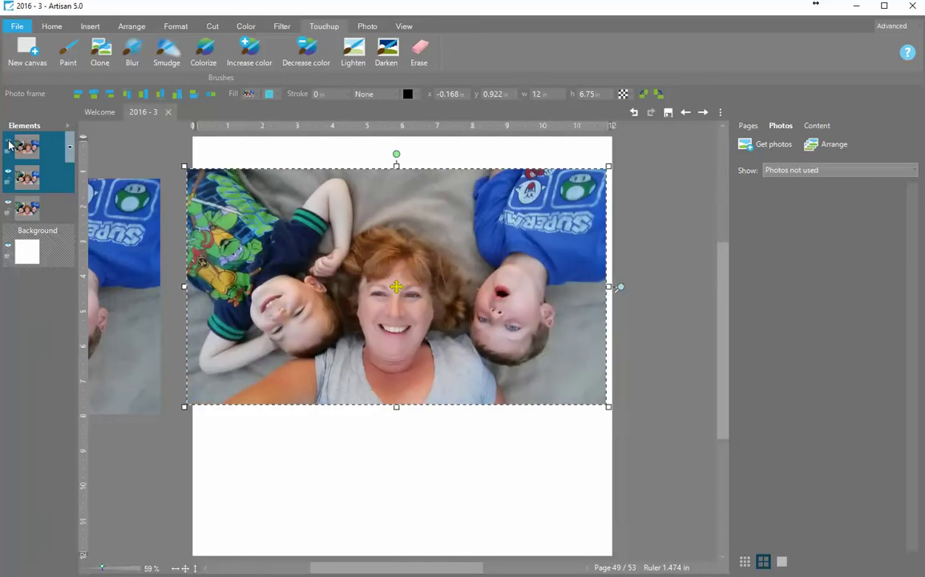
{"action": "left_click", "coordinate": [10, 145]}
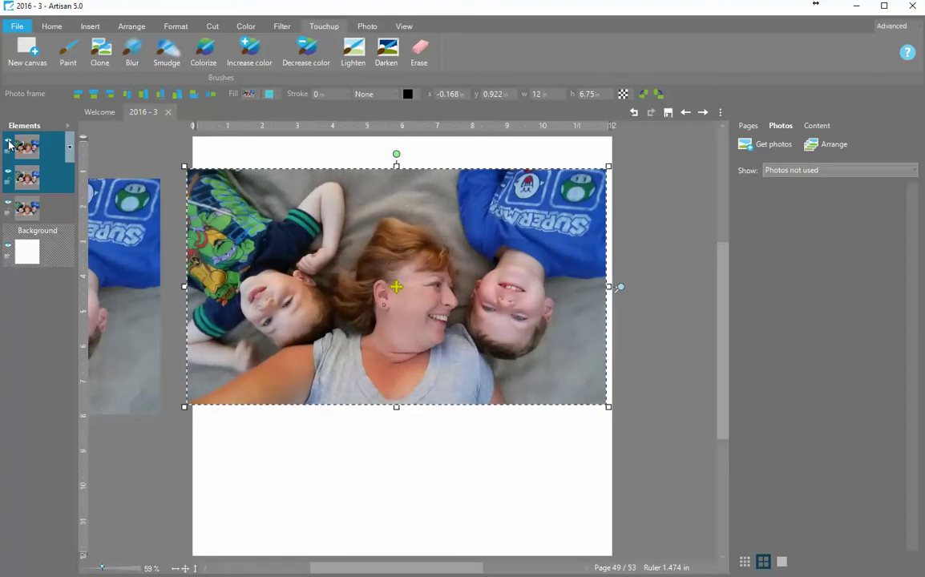
{"action": "left_click", "coordinate": [10, 145]}
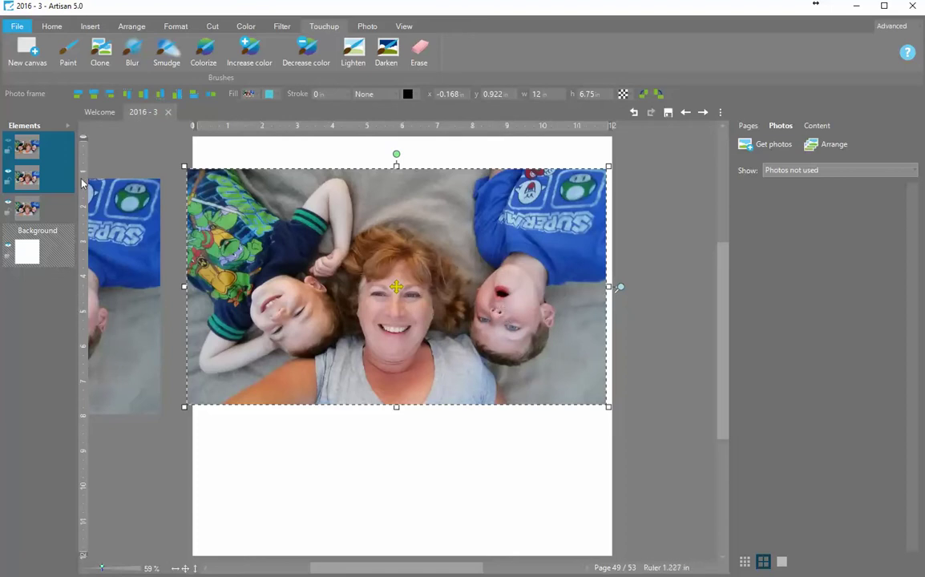
{"action": "left_click", "coordinate": [9, 142]}
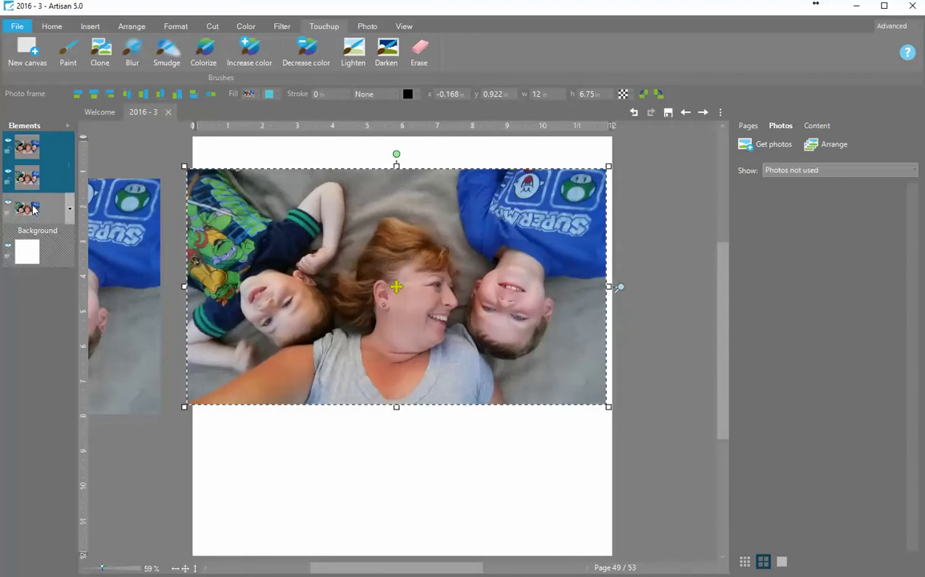
- Select only the top family photo and start a curved-path custom cutout
{"action": "left_click", "coordinate": [26, 177]}
{"action": "left_click", "coordinate": [28, 148]}
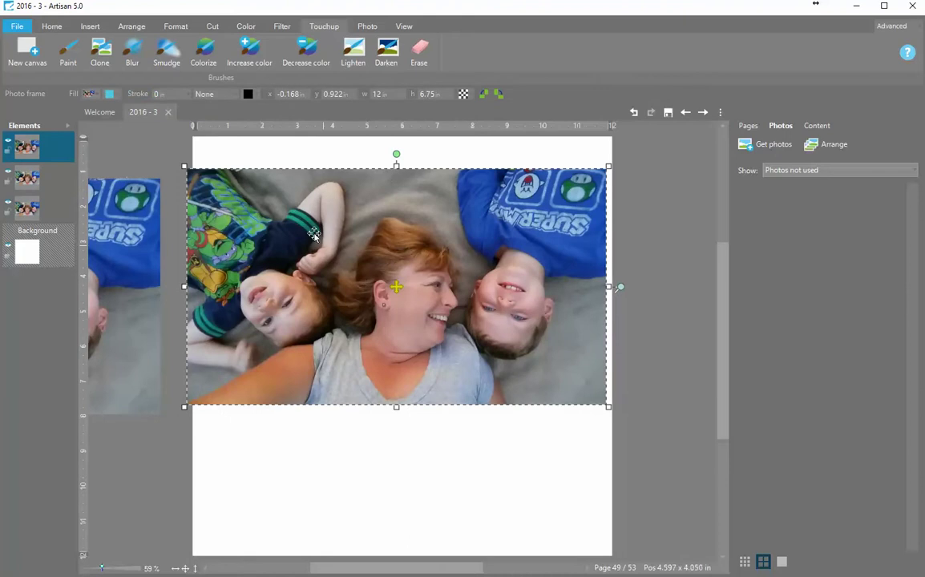
{"action": "left_click", "coordinate": [213, 28]}
{"action": "left_click", "coordinate": [123, 66]}
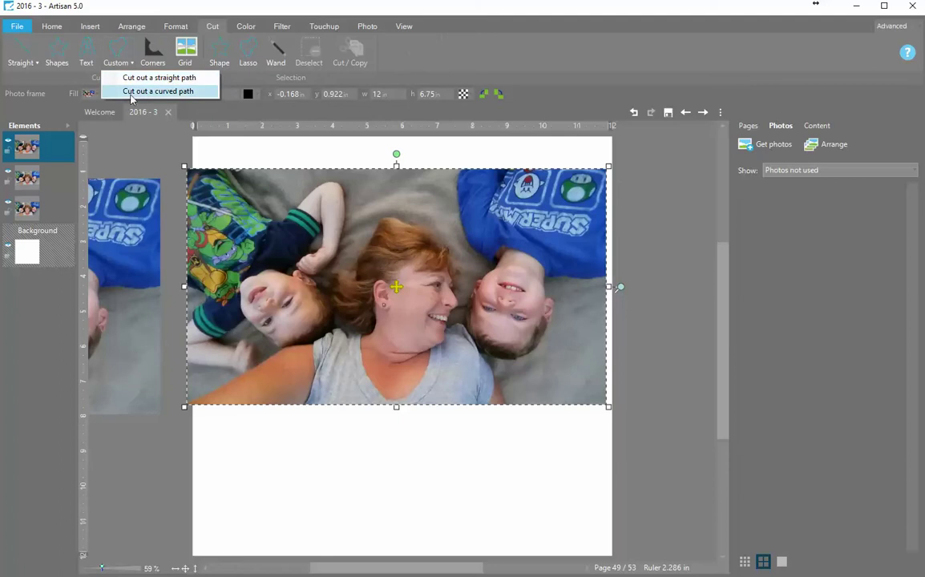
{"action": "left_click", "coordinate": [120, 90]}
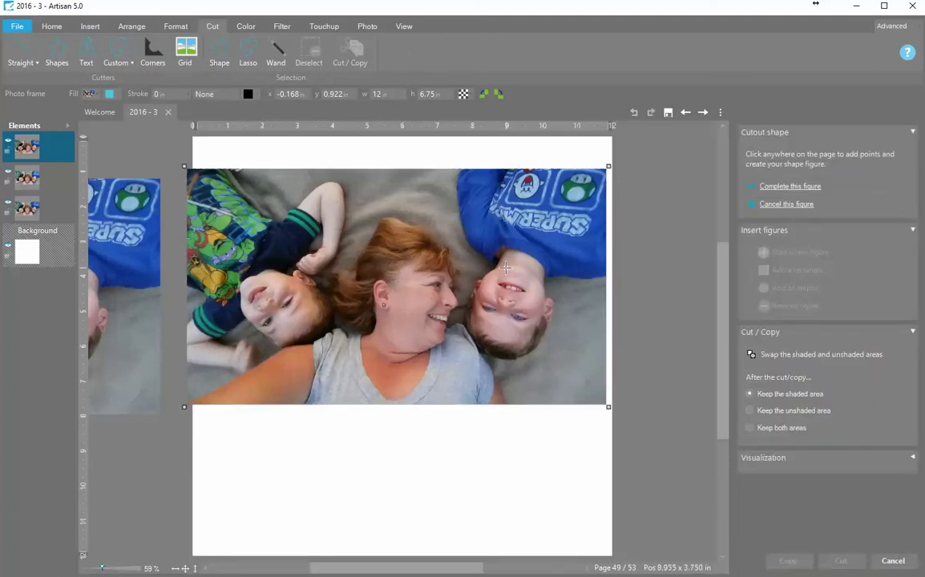
- Outline the right-hand boy's face and keep the shaded area as a 1.983 x 2.169 in piece
{"action": "left_click", "coordinate": [506, 269]}
{"action": "left_click", "coordinate": [484, 281]}
{"action": "left_click", "coordinate": [476, 305]}
{"action": "left_click", "coordinate": [476, 320]}
{"action": "left_click", "coordinate": [493, 340]}
{"action": "left_click", "coordinate": [512, 346]}
{"action": "left_click", "coordinate": [531, 338]}
{"action": "left_click", "coordinate": [542, 323]}
{"action": "left_click", "coordinate": [541, 290]}
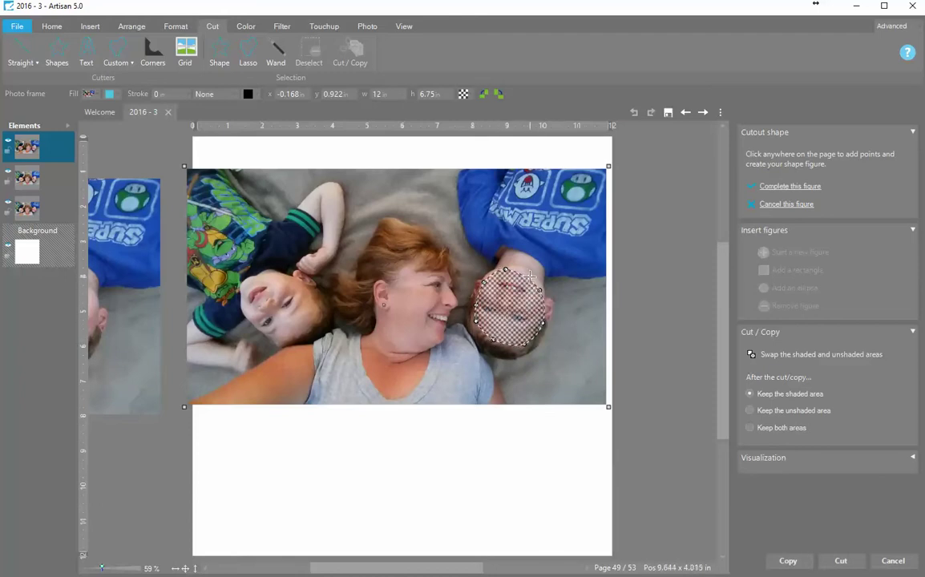
{"action": "left_click", "coordinate": [793, 402]}
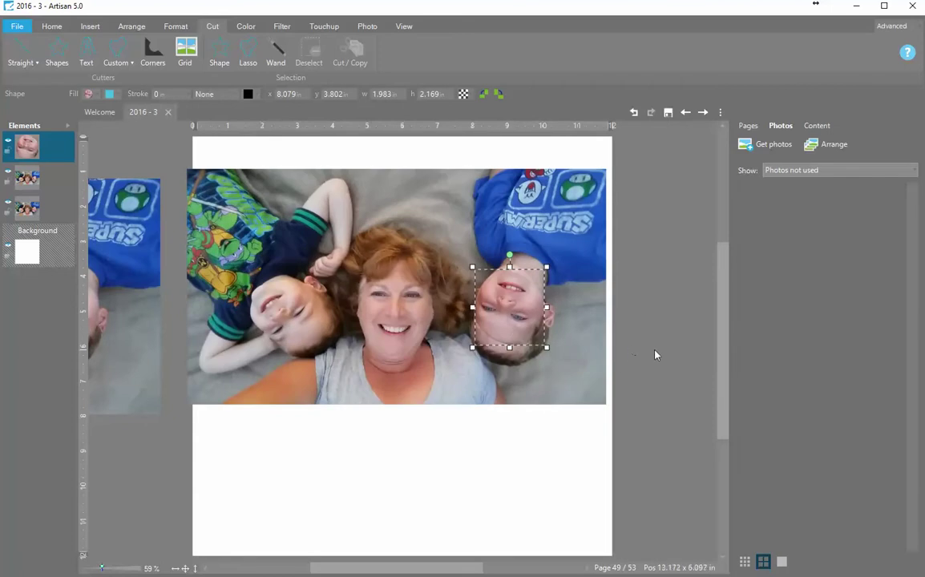
- Nudge the cut-out face with arrow keys to 7.99, 4.067 in over the boy's face, then reselect it
{"action": "left_click", "coordinate": [622, 313]}
{"action": "left_click", "coordinate": [528, 324]}
{"action": "key", "text": "Down"}
{"action": "key", "text": "Down"}
{"action": "key", "text": "Down"}
{"action": "key", "text": "Down"}
{"action": "key", "text": "Down"}
{"action": "key", "text": "Down"}
{"action": "key", "text": "Down"}
{"action": "key", "text": "Down"}
{"action": "key", "text": "Down"}
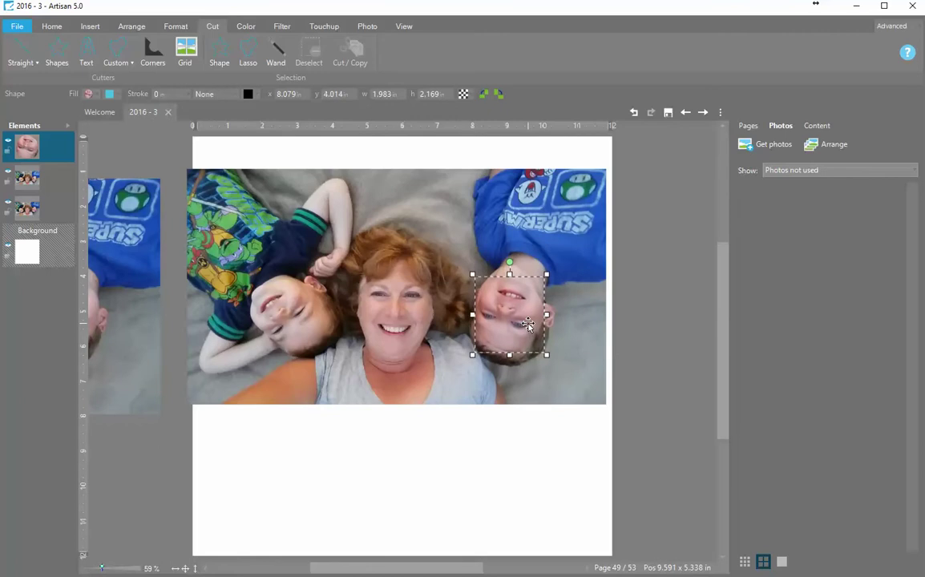
{"action": "key", "text": "Left"}
{"action": "key", "text": "Left"}
{"action": "key", "text": "Left"}
{"action": "key", "text": "Left"}
{"action": "key", "text": "Left"}
{"action": "key", "text": "Left"}
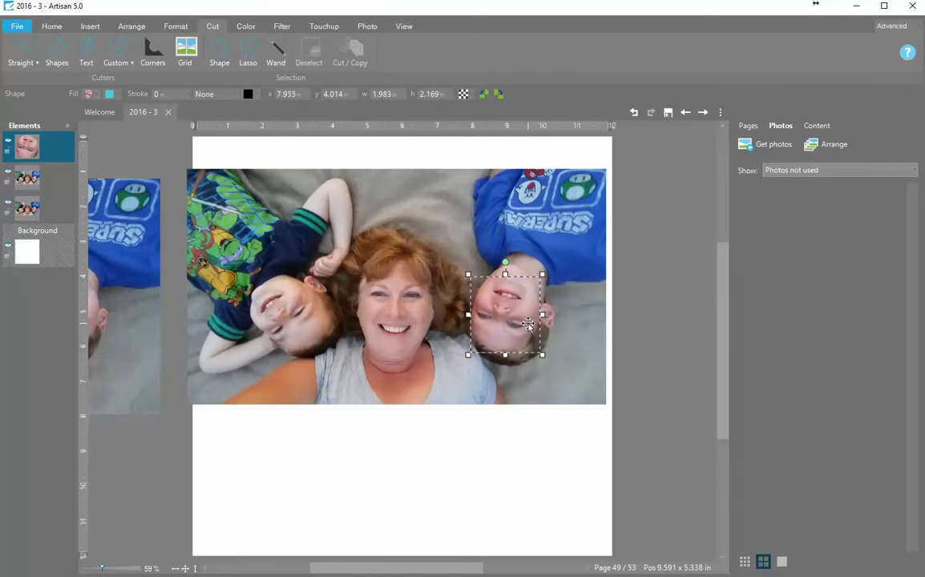
{"action": "key", "text": "Down"}
{"action": "key", "text": "Down"}
{"action": "key", "text": "Right"}
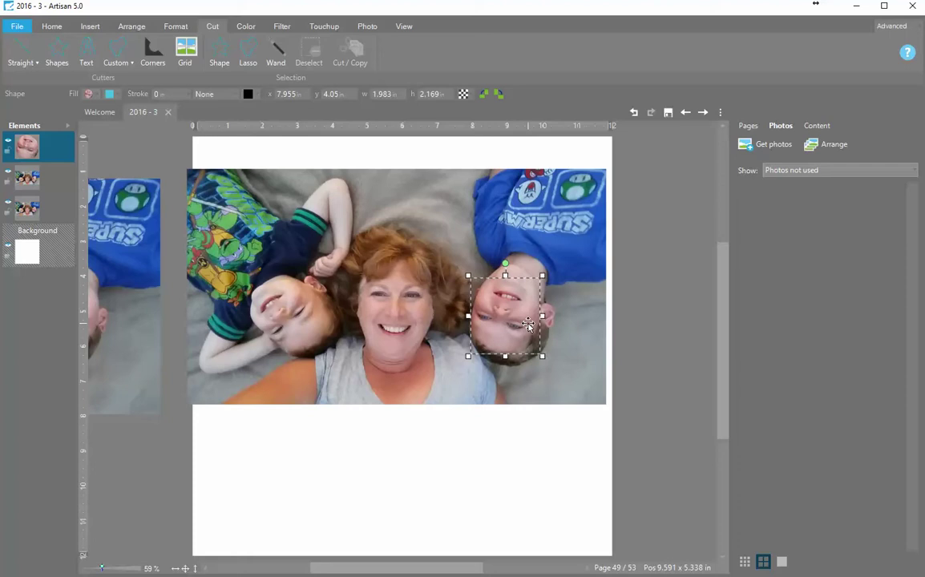
{"action": "key", "text": "Right"}
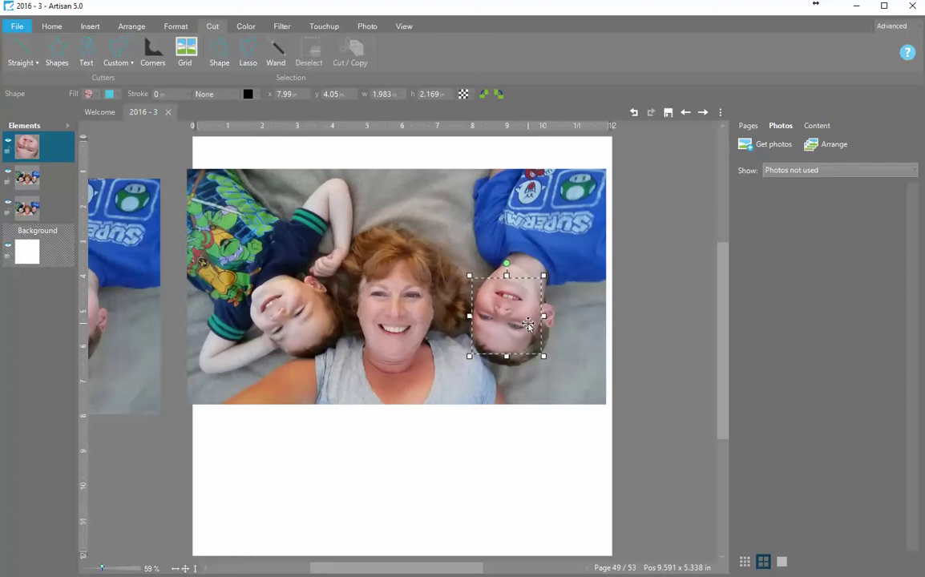
{"action": "key", "text": "Down"}
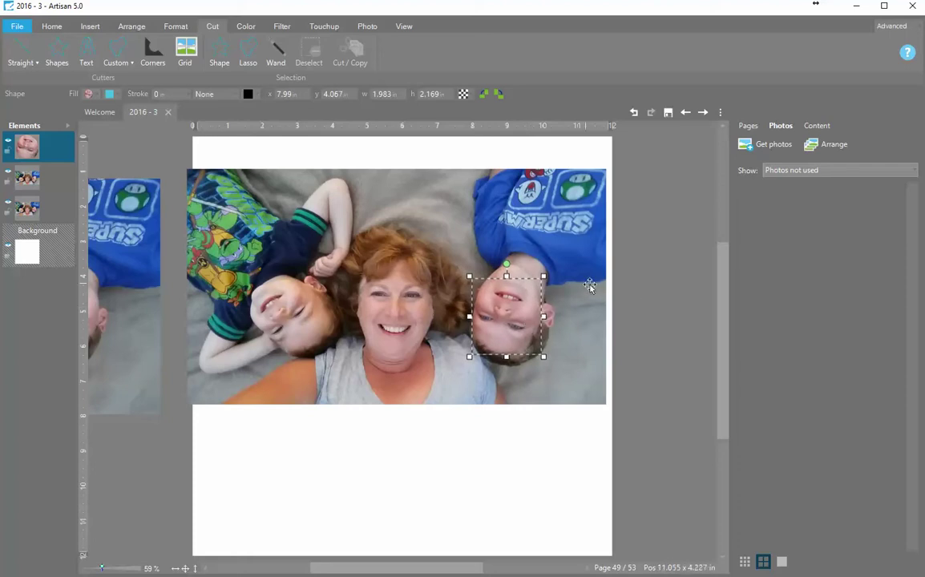
{"action": "left_click", "coordinate": [667, 311]}
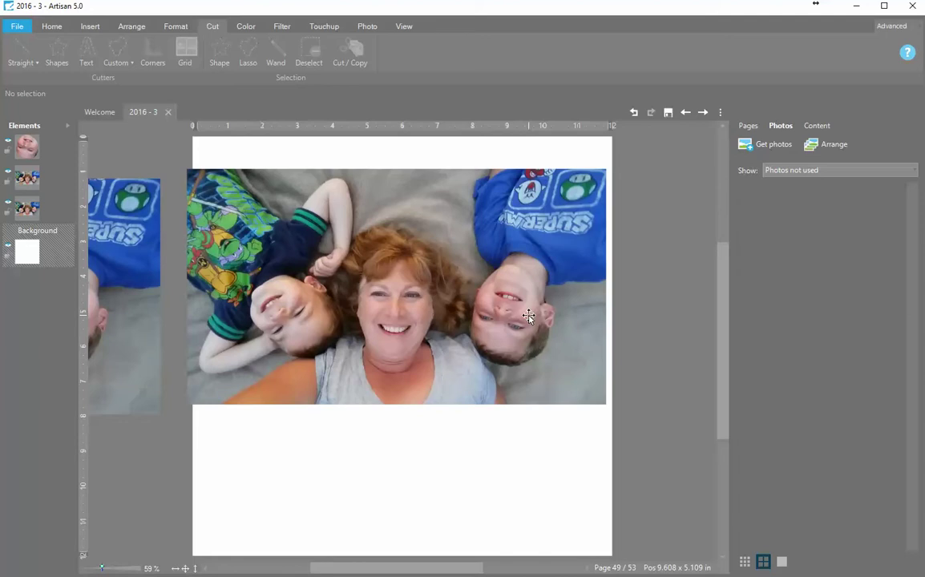
{"action": "left_click", "coordinate": [528, 317]}
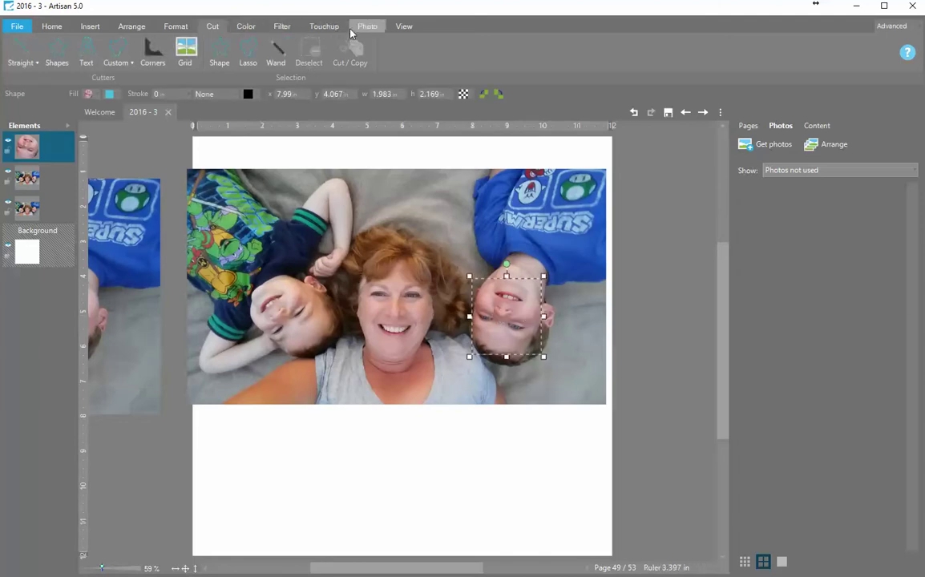
- Apply a Soften edge filter at softness 51 to the boy's cut-out face
{"action": "left_click", "coordinate": [281, 26]}
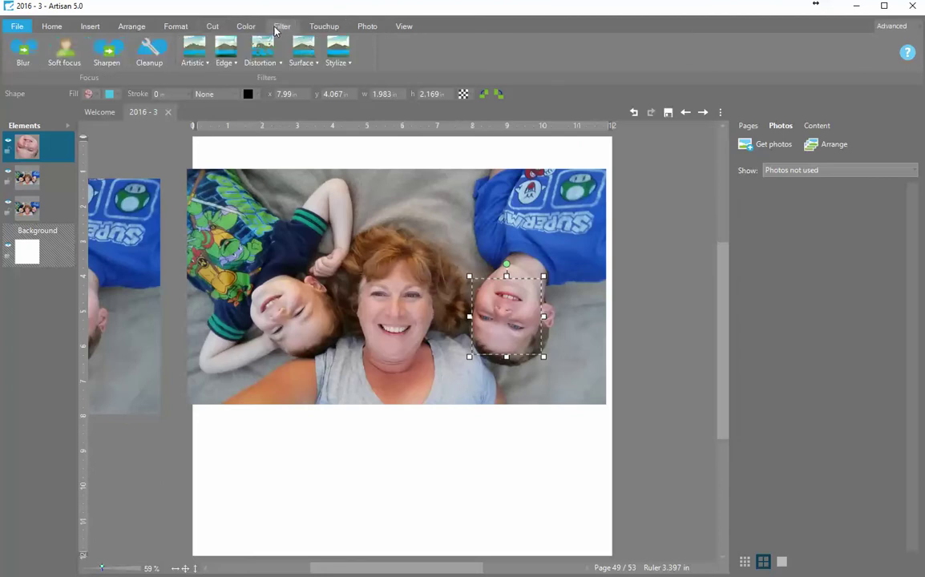
{"action": "left_click", "coordinate": [225, 56]}
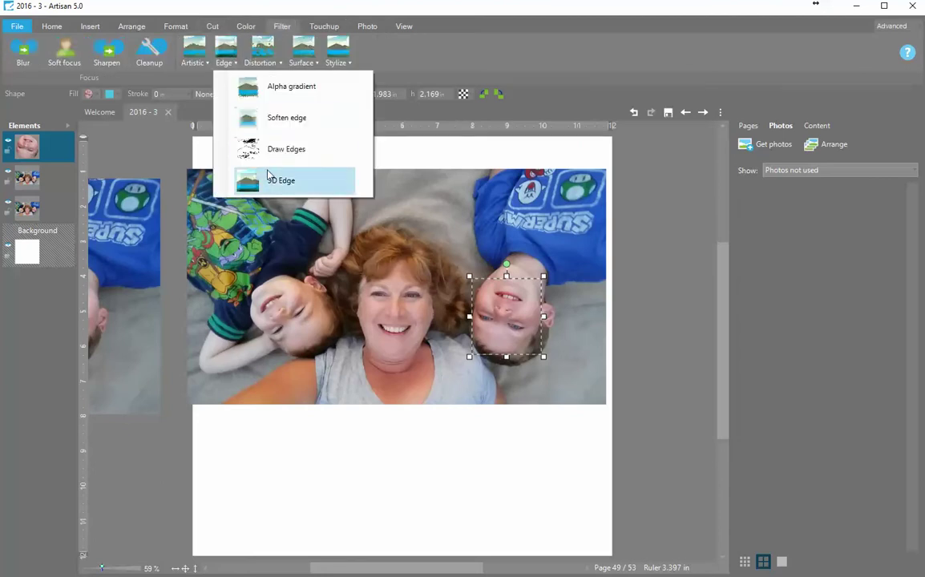
{"action": "left_click", "coordinate": [273, 129]}
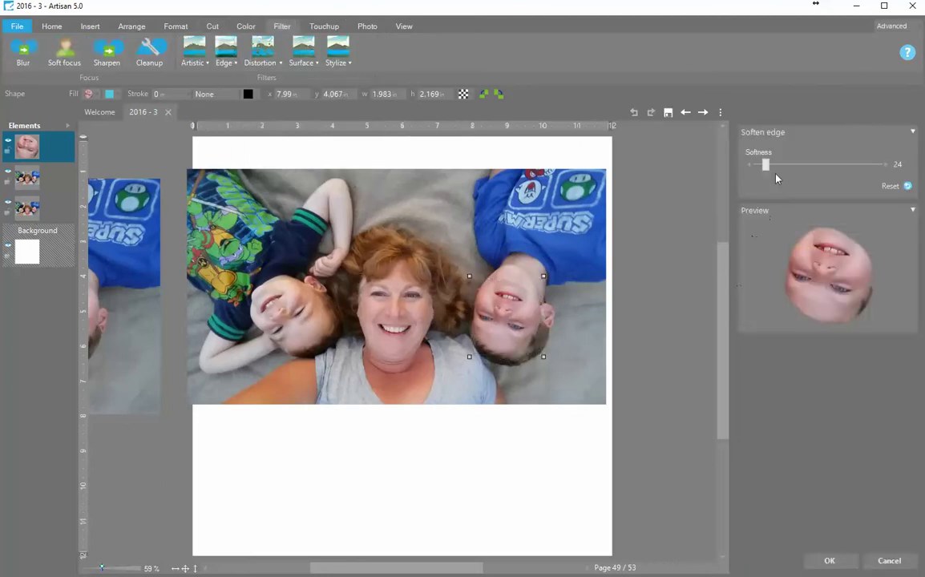
{"action": "left_click_drag", "start_coordinate": [766, 167], "coordinate": [777, 170]}
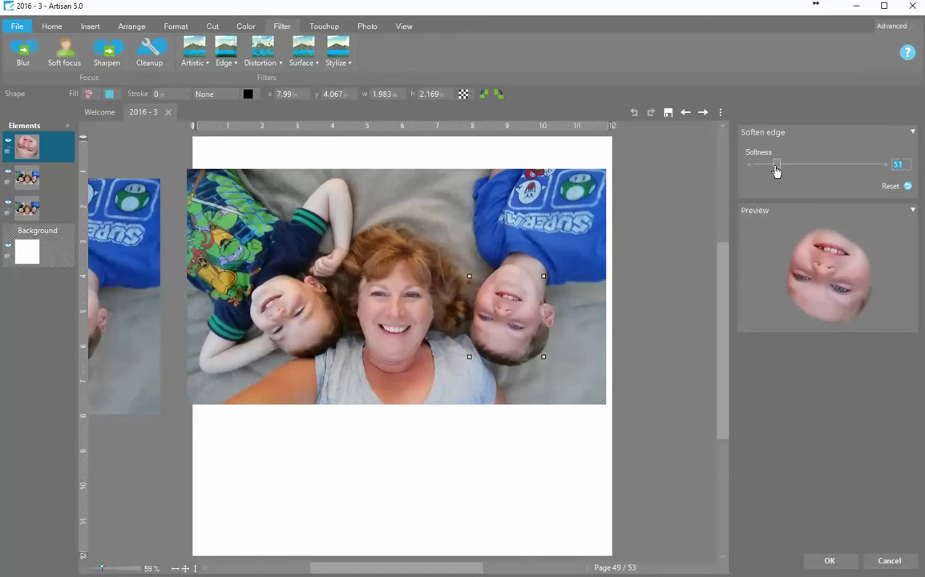
{"action": "left_click", "coordinate": [829, 562]}
{"action": "left_click", "coordinate": [677, 440]}
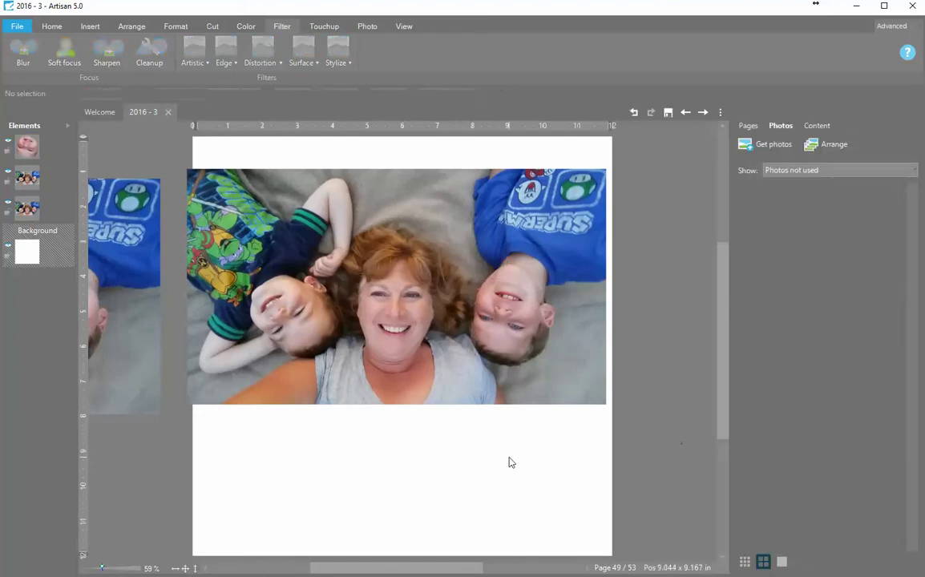
- At 200% zoom, drag the softened face up-right to 8.016, 3.89 in, then zoom back to fit
{"action": "left_click", "coordinate": [152, 569]}
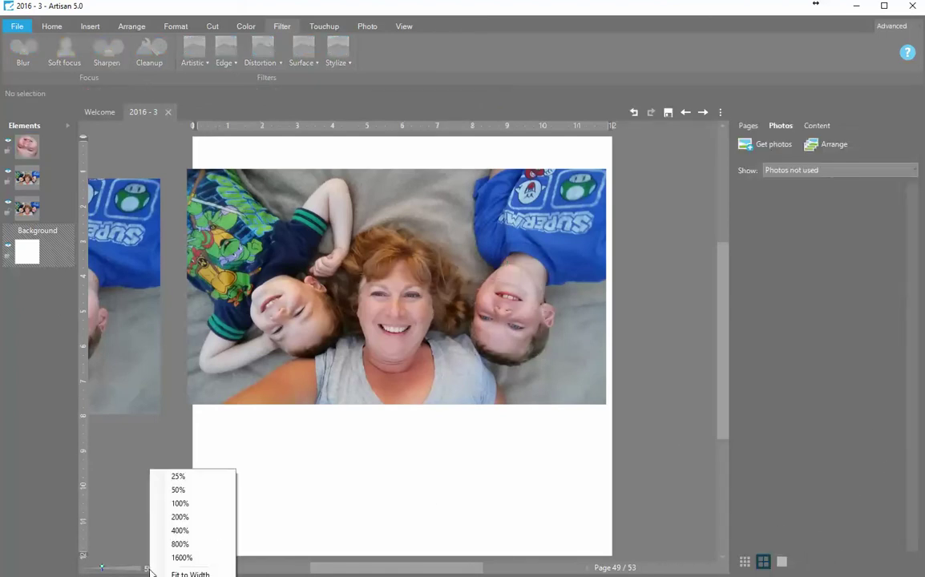
{"action": "left_click", "coordinate": [186, 515]}
{"action": "left_click_drag", "start_coordinate": [393, 569], "coordinate": [429, 572]}
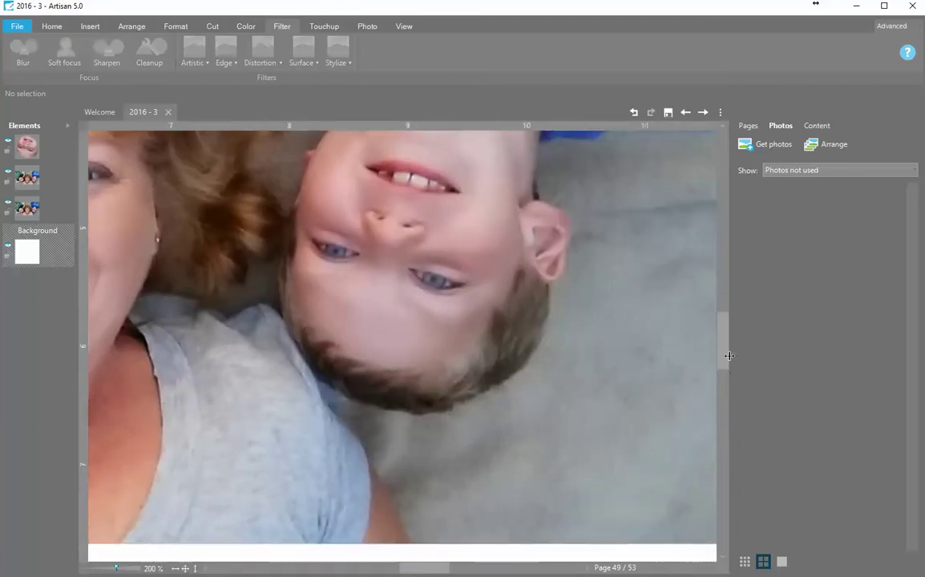
{"action": "scroll", "coordinate": [724, 353], "scroll_direction": "up", "scroll_amount": 1}
{"action": "scroll", "coordinate": [724, 355], "scroll_direction": "up", "scroll_amount": 4}
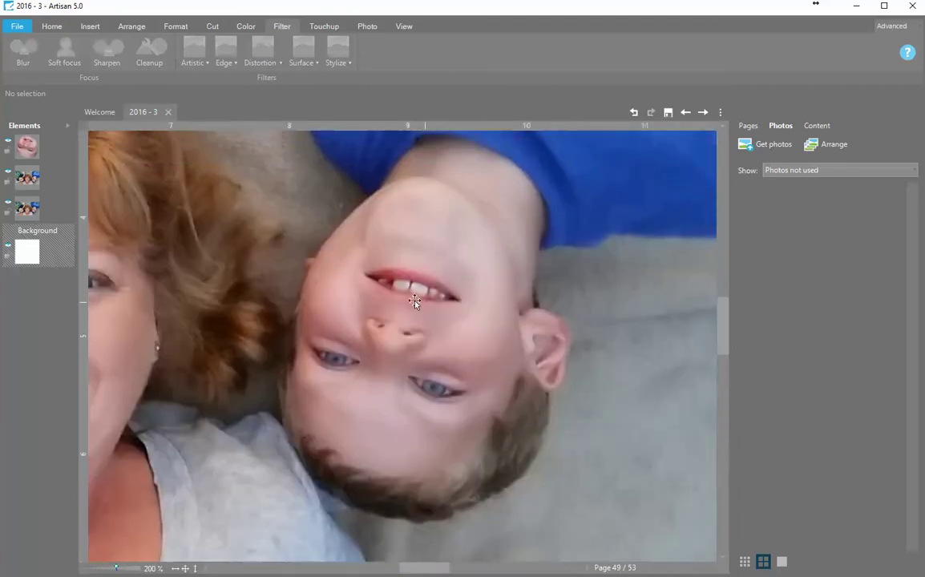
{"action": "left_click_drag", "start_coordinate": [442, 348], "coordinate": [444, 328]}
{"action": "left_click", "coordinate": [600, 369]}
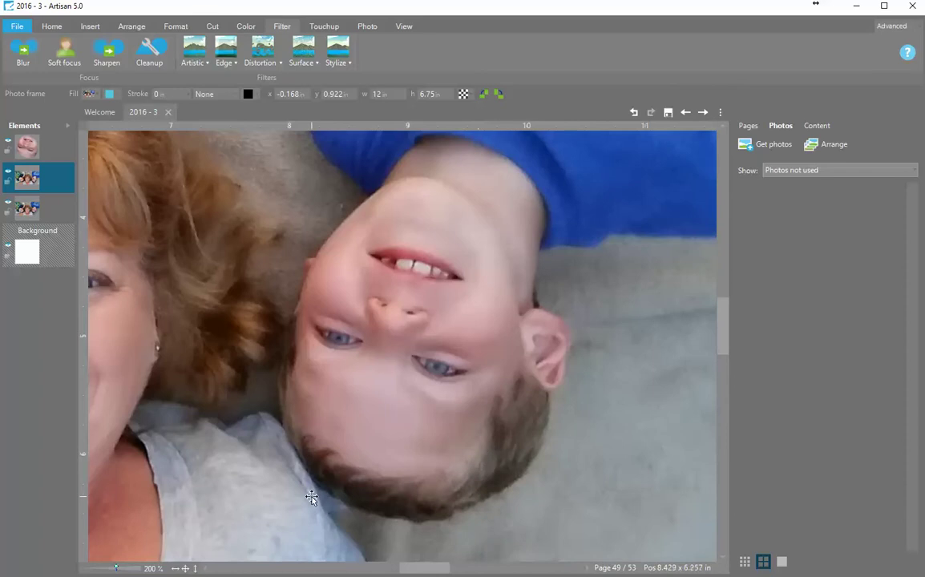
{"action": "left_click", "coordinate": [185, 569]}
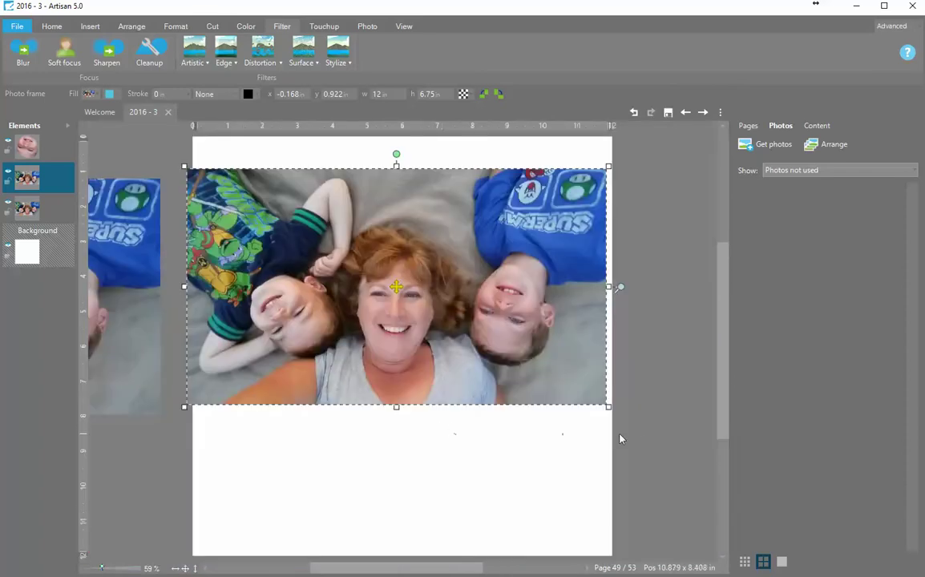
{"action": "left_click", "coordinate": [688, 444]}
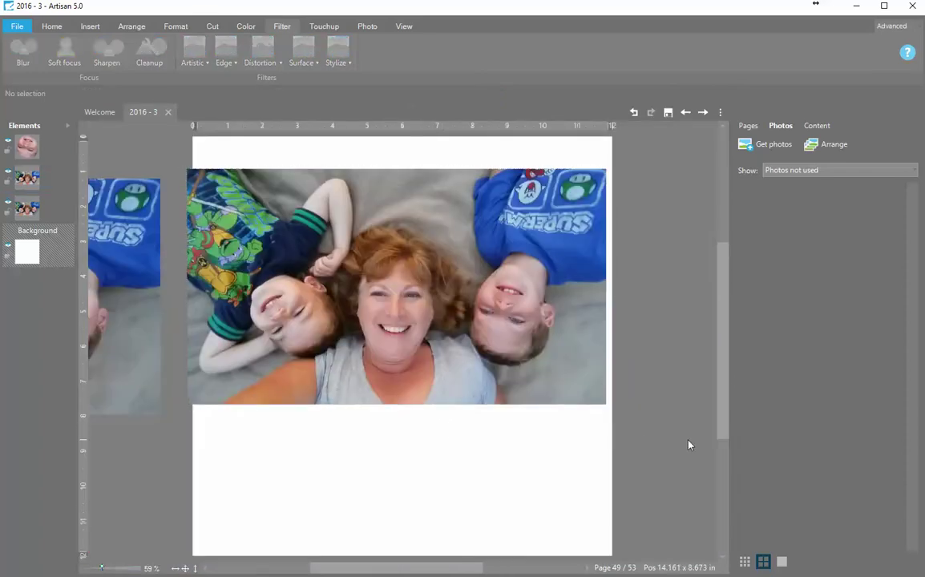